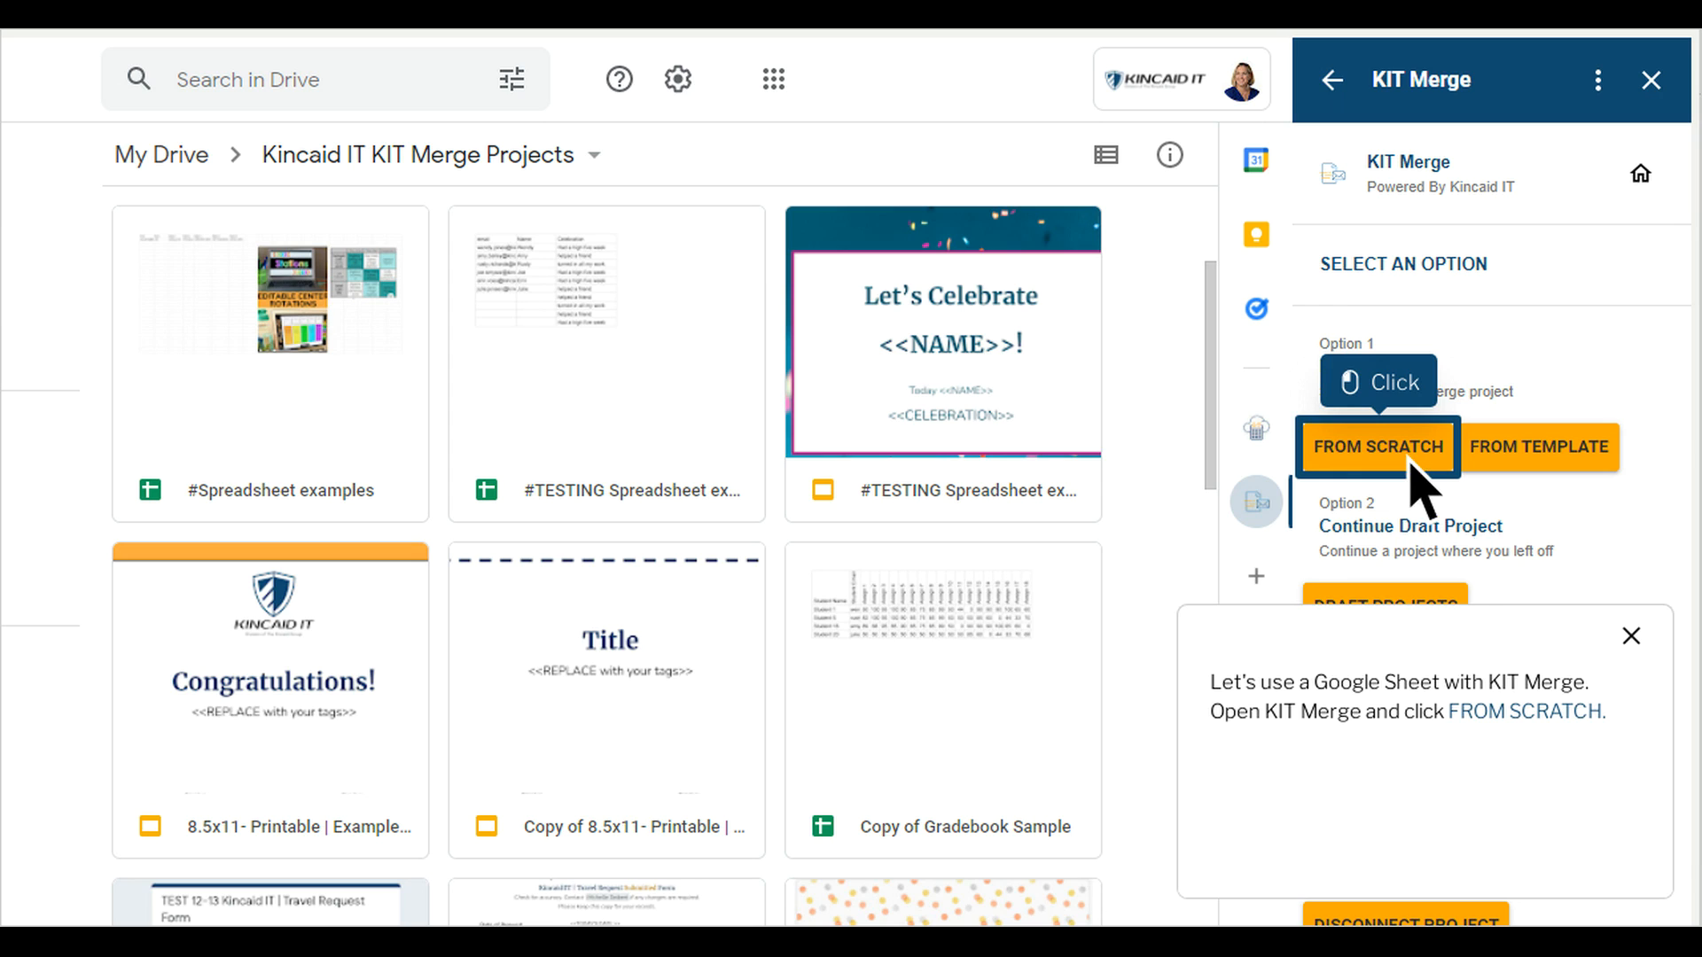
Step: Start a KIT Merge project from scratch named "Sheets Demo", with project type Google Sheets and the option to use an existing form/sheet
click(1411, 467)
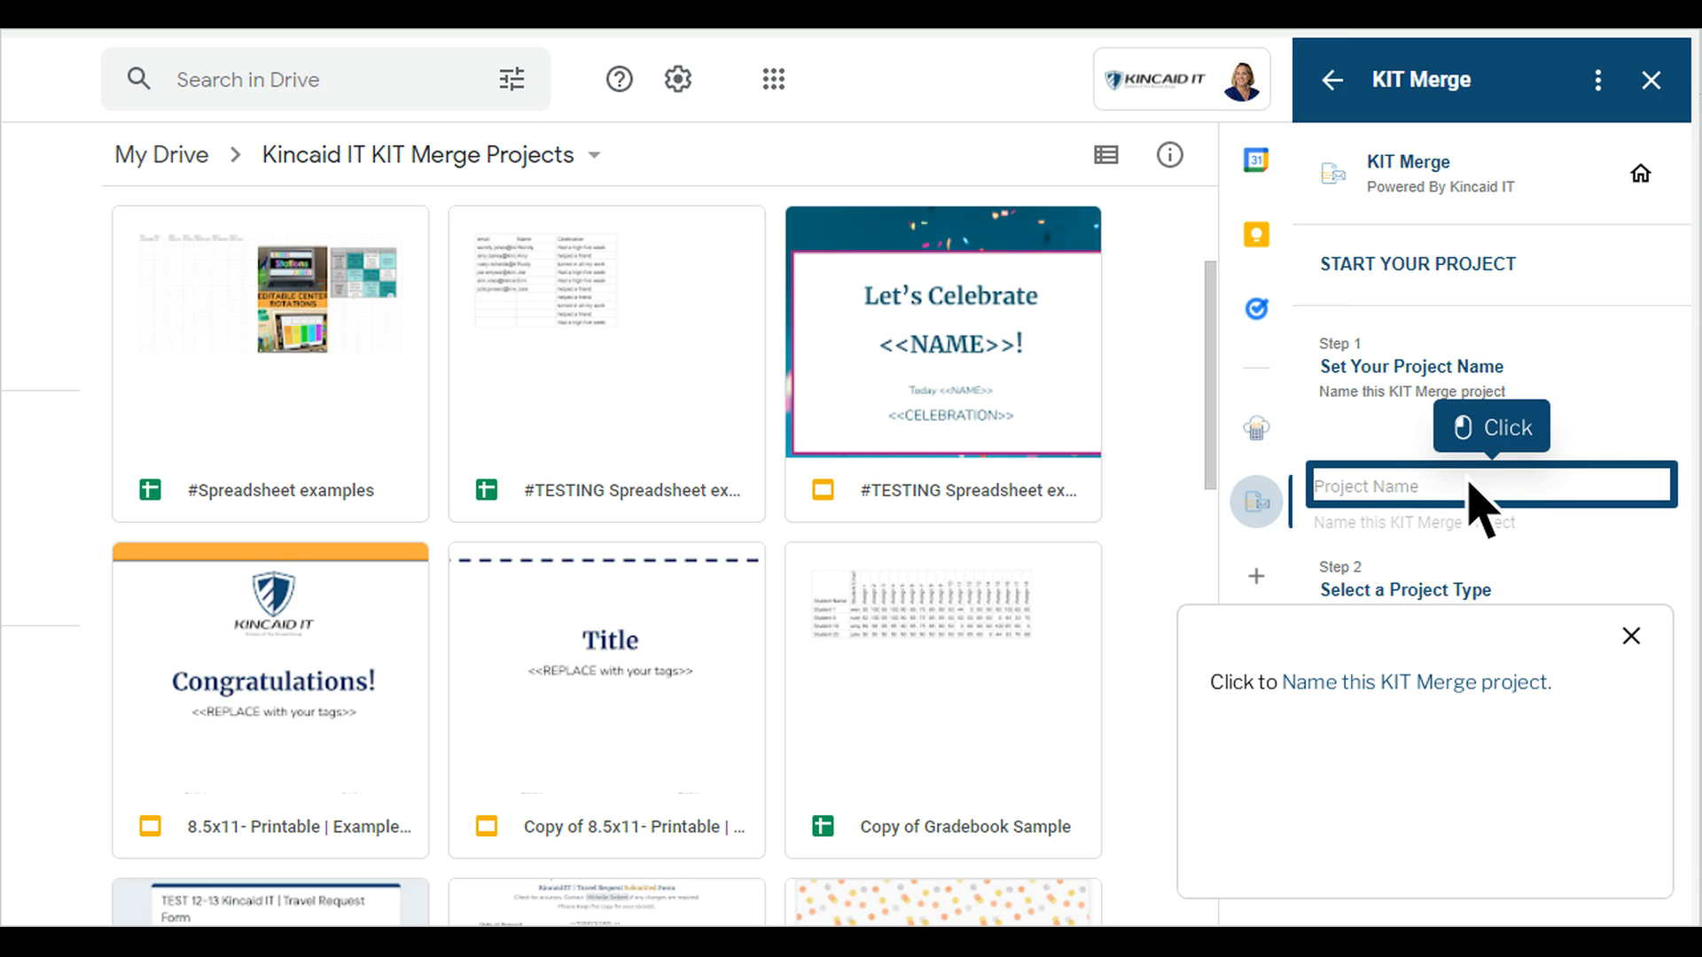
text(Sheets Demo)
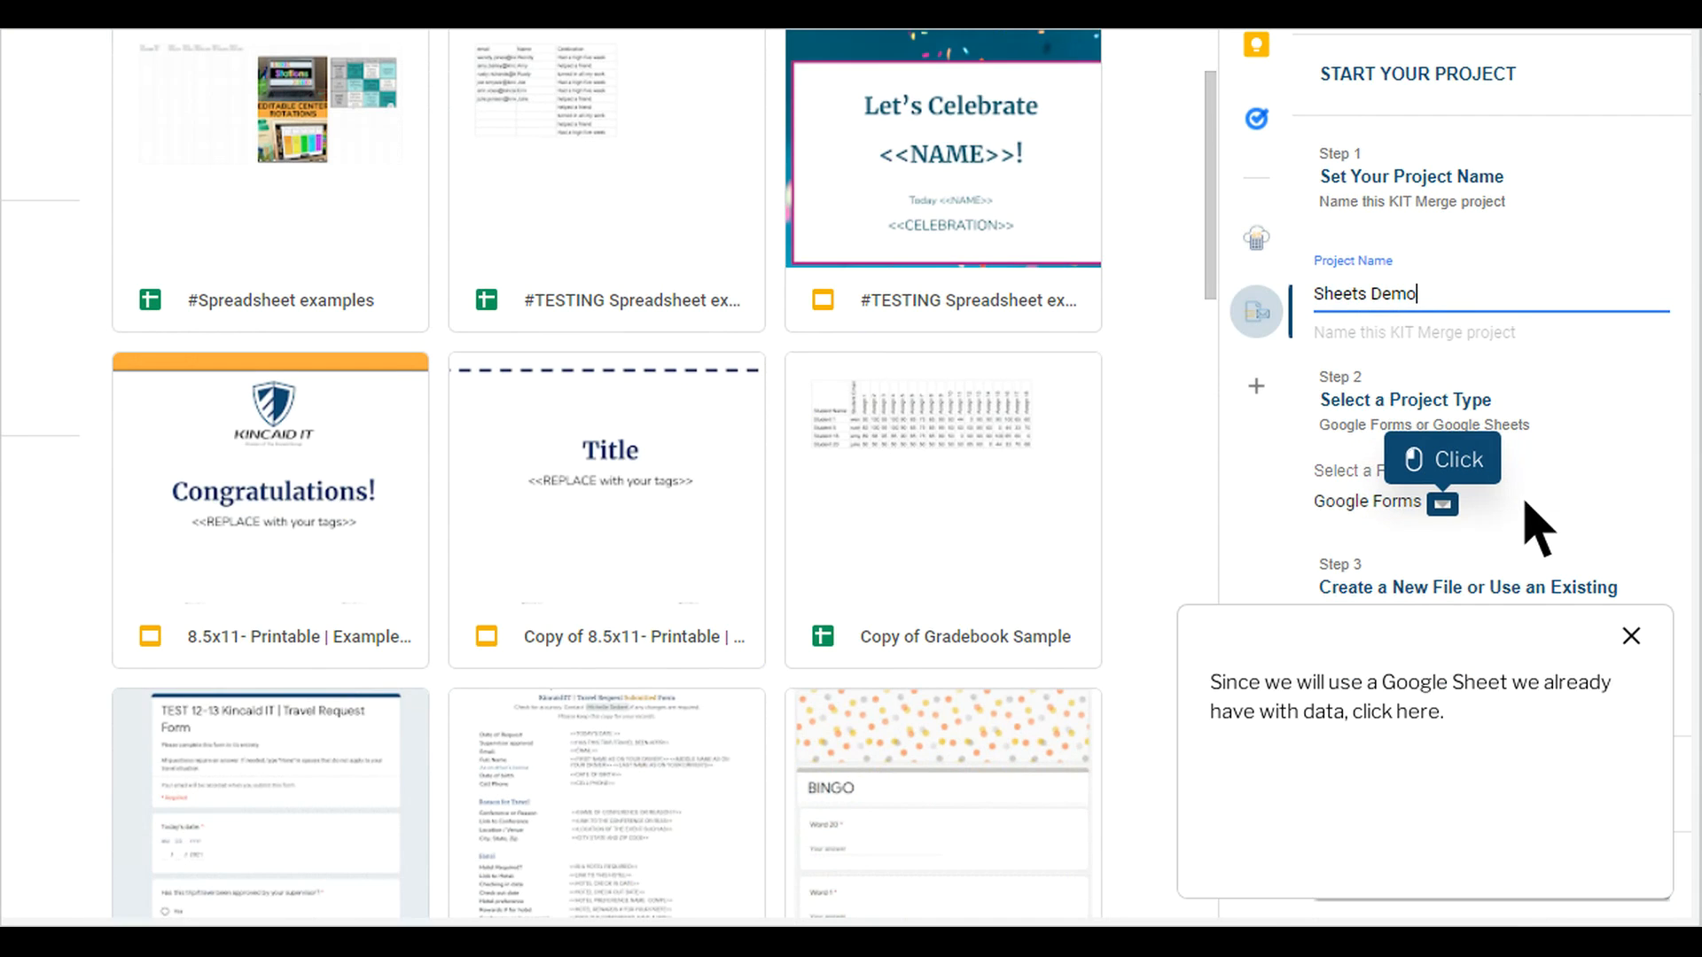
click(1442, 503)
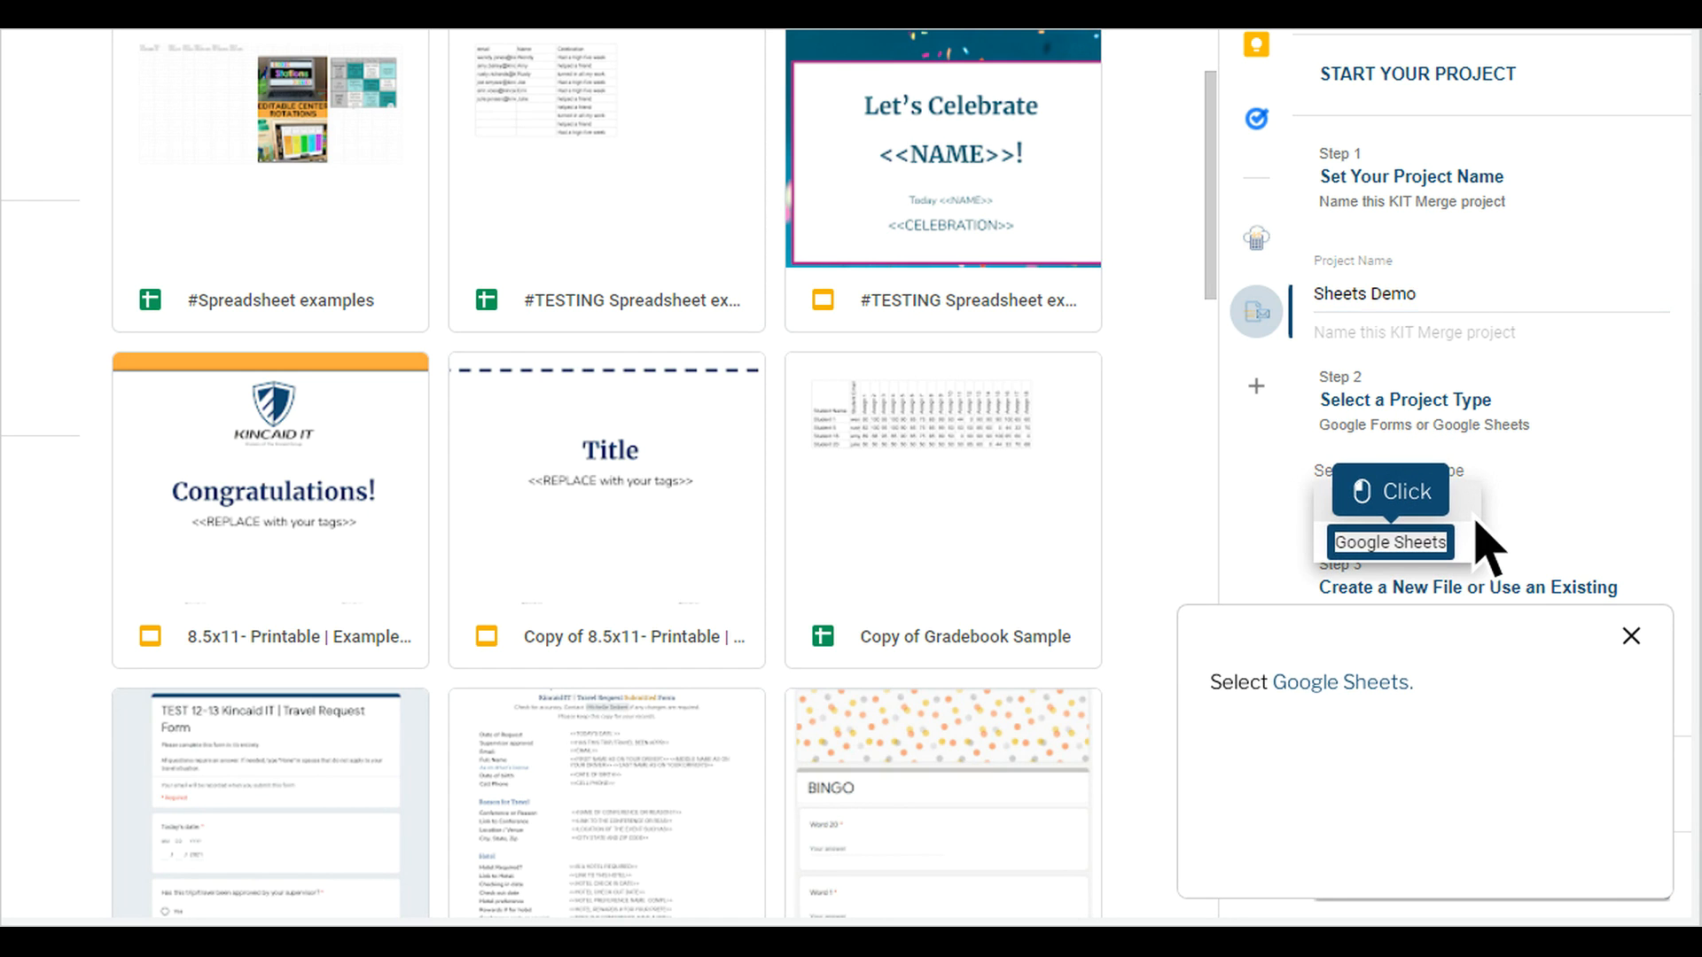
click(1422, 551)
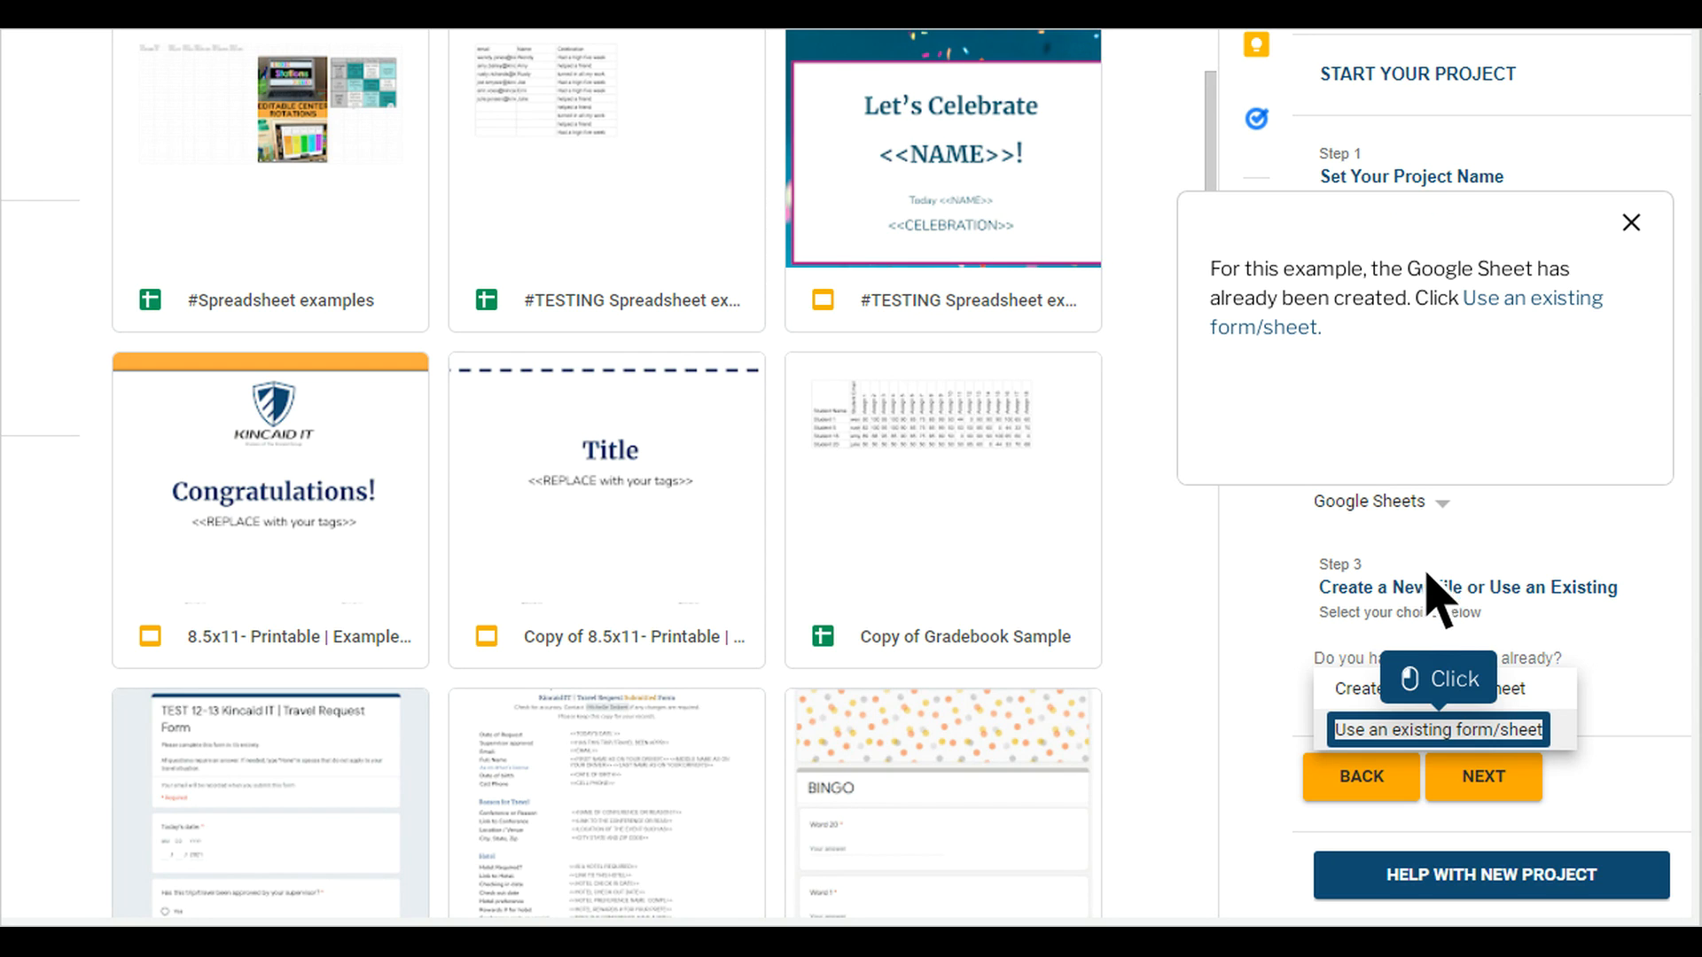
click(1472, 743)
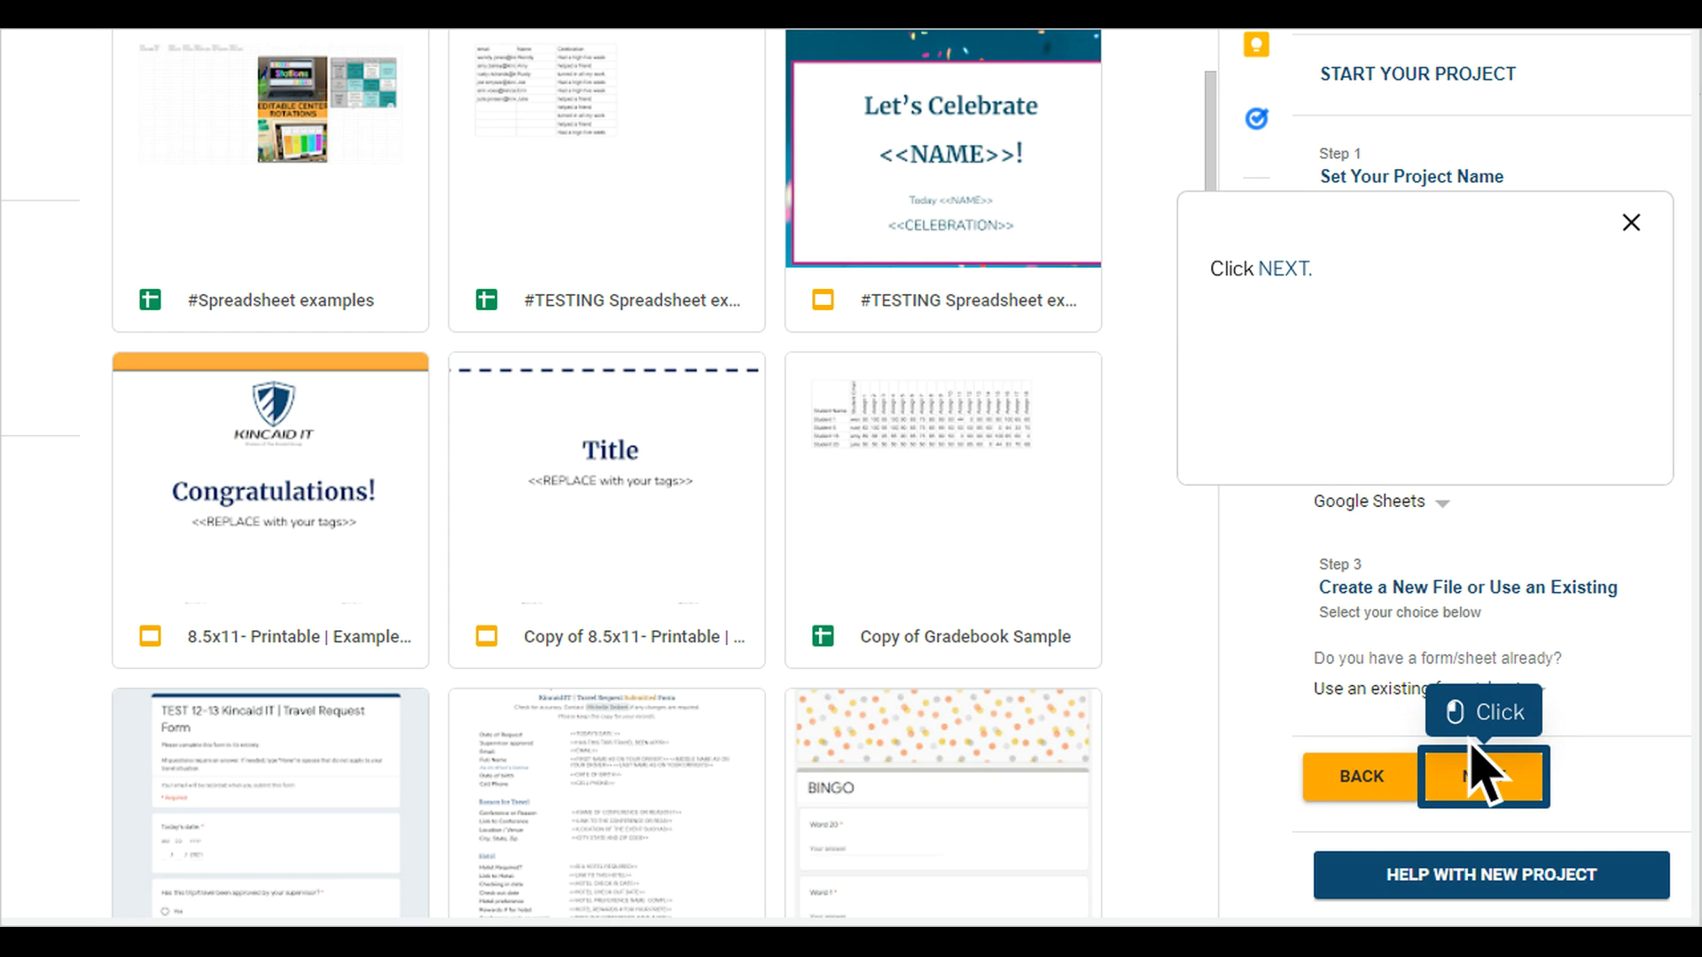
click(1517, 795)
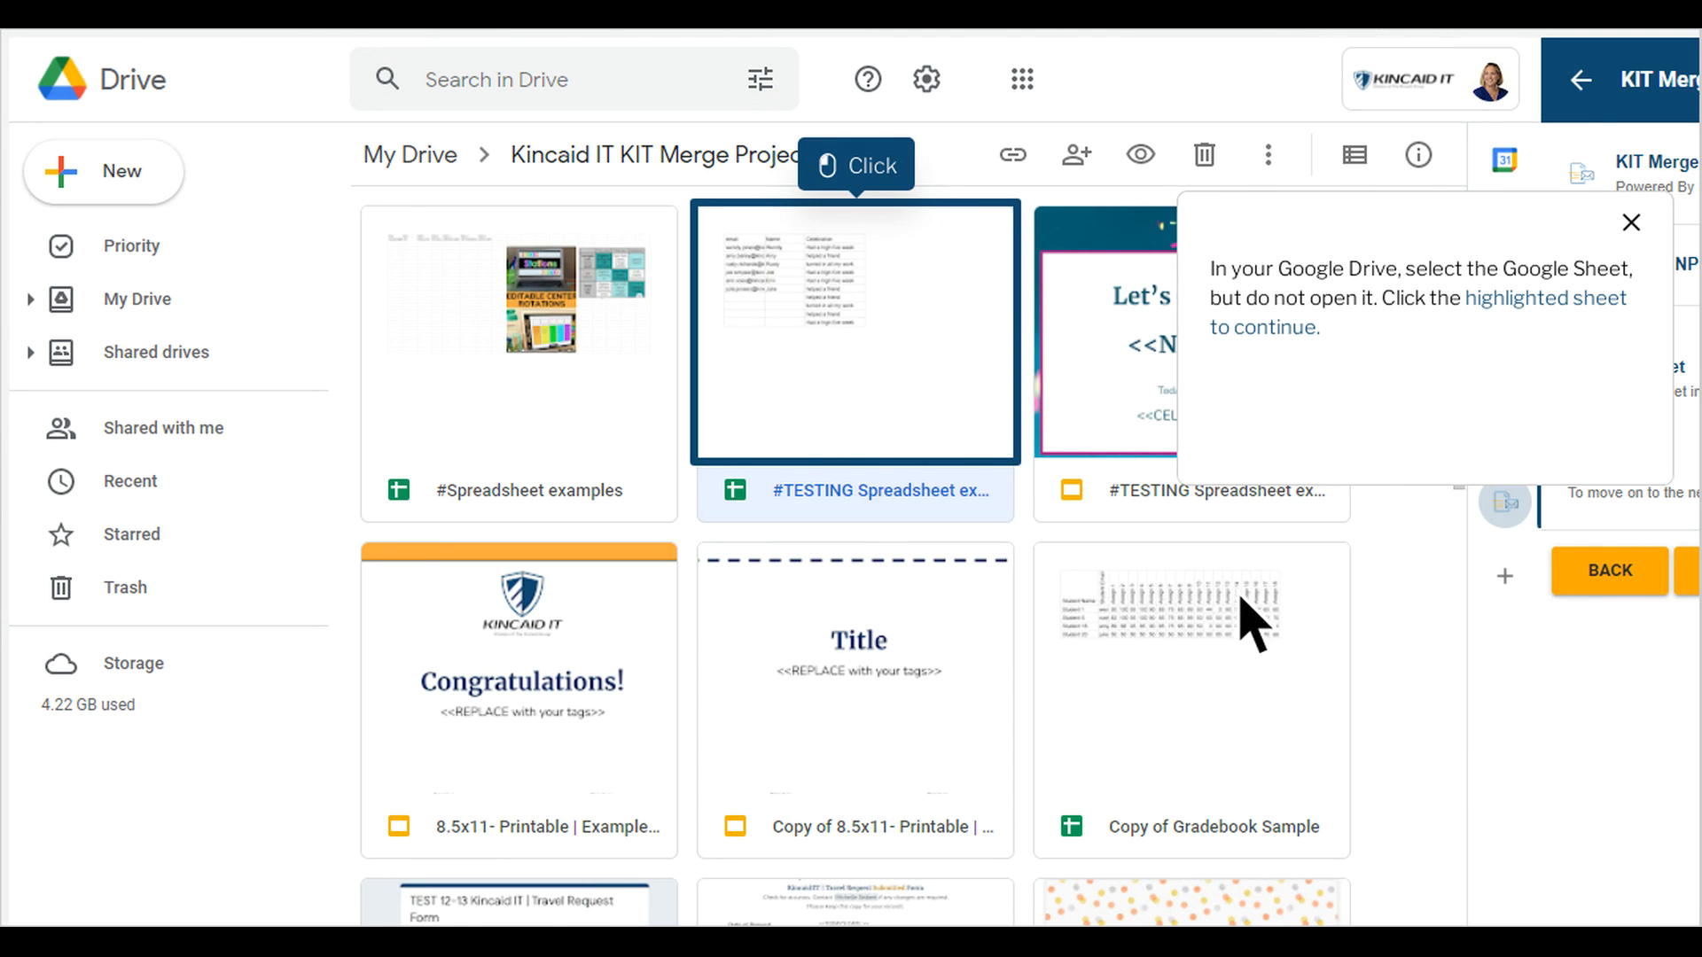
Step: Choose the #TESTING spreadsheet with the celebration data as the project's Google Sheet, open it for editing, and continue to the template setup
click(895, 372)
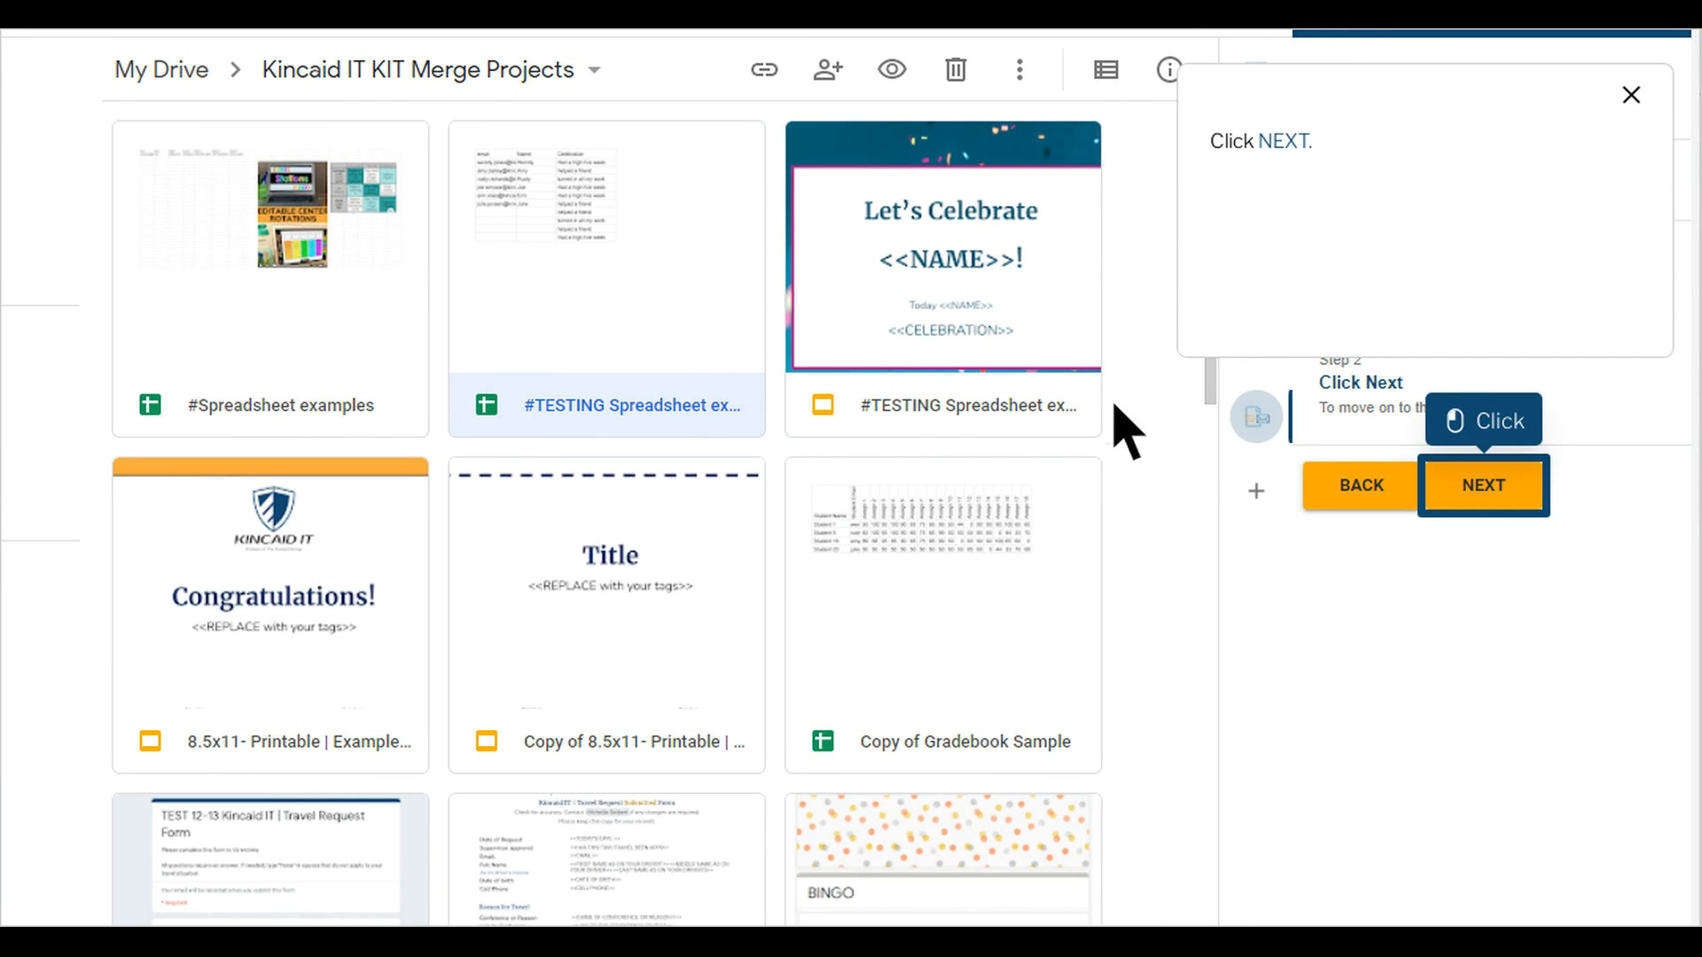
click(1484, 486)
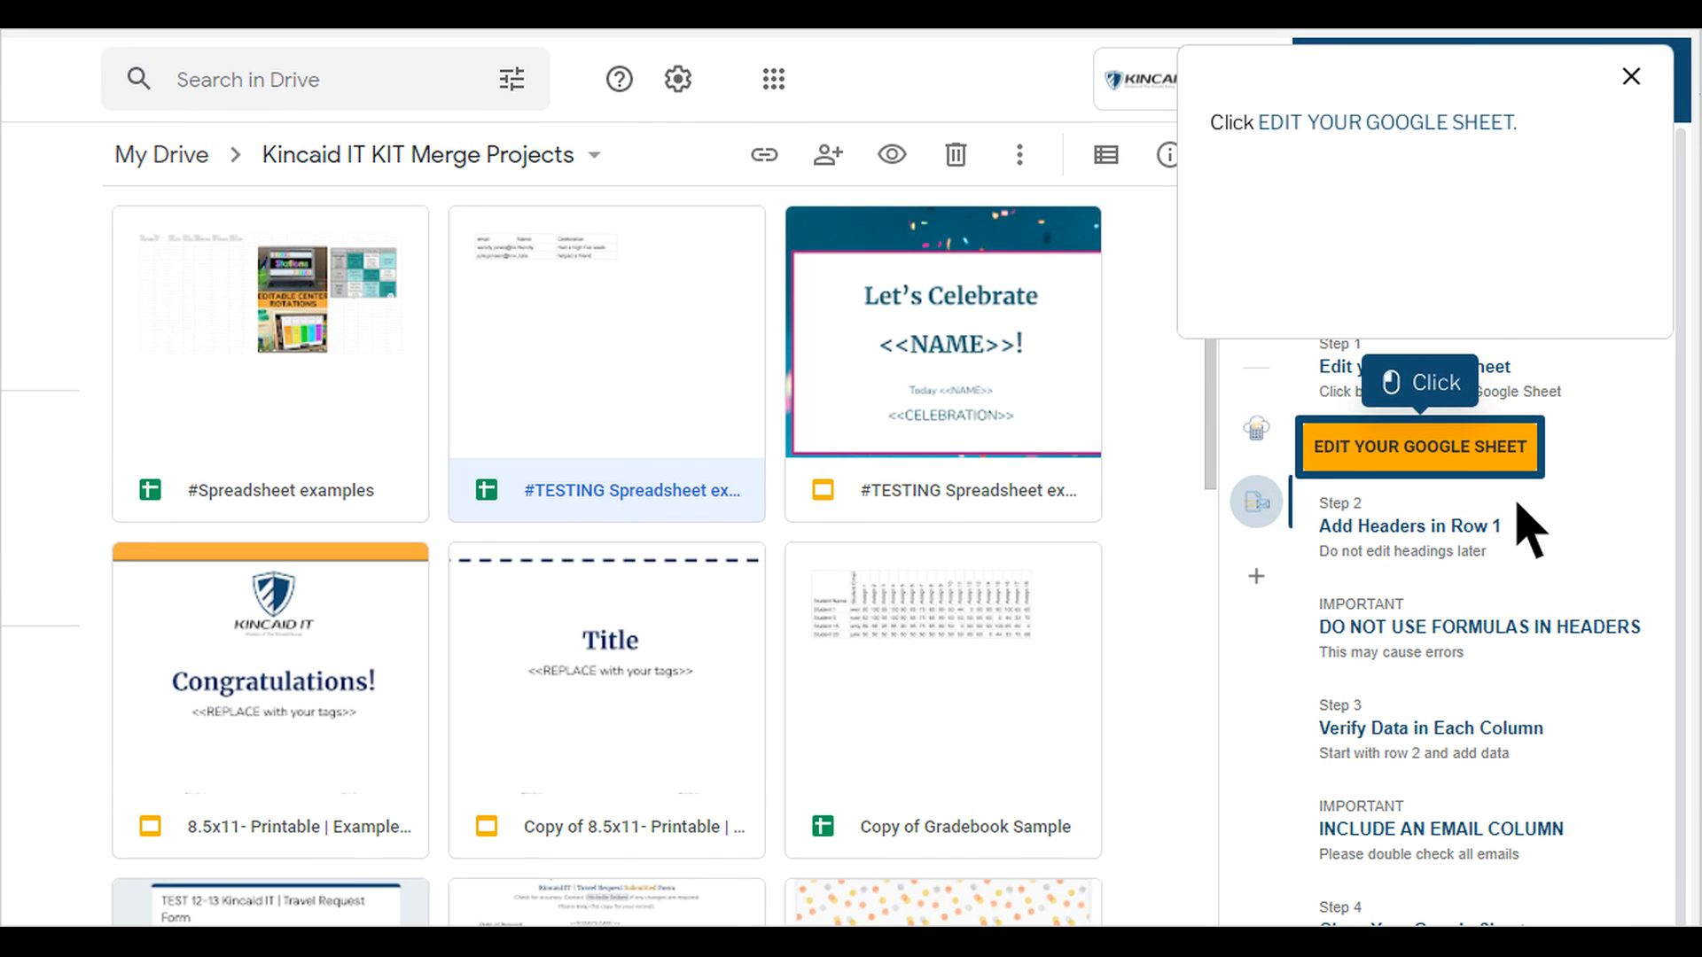
click(1451, 464)
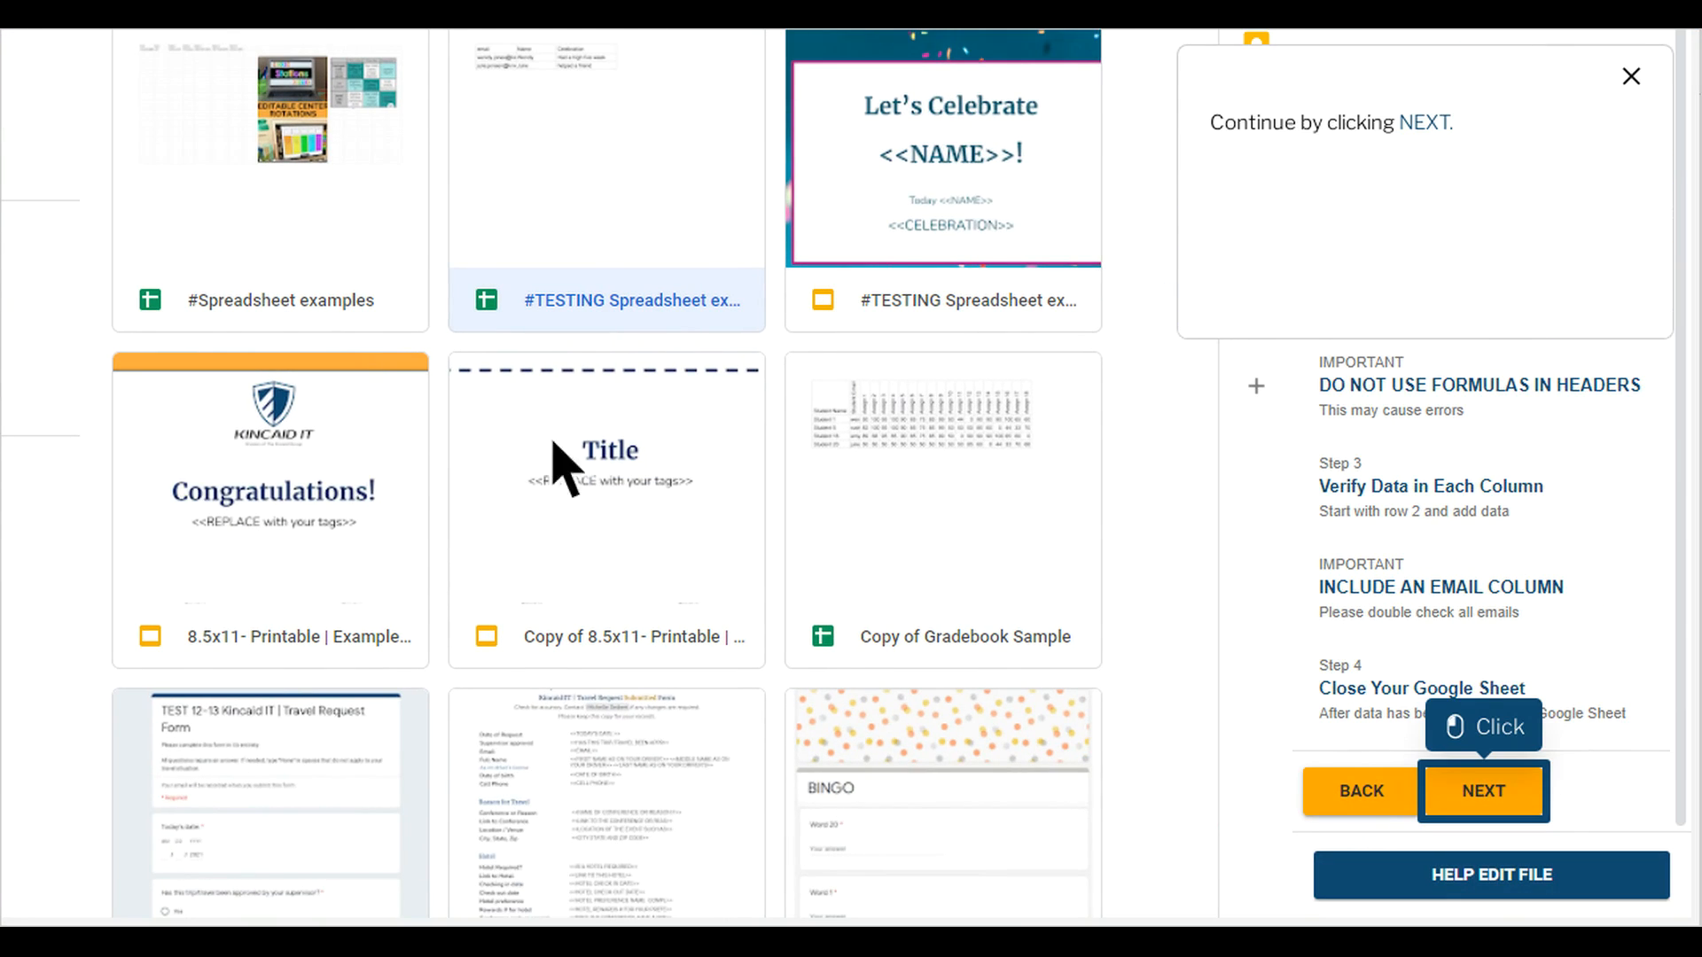
click(1516, 803)
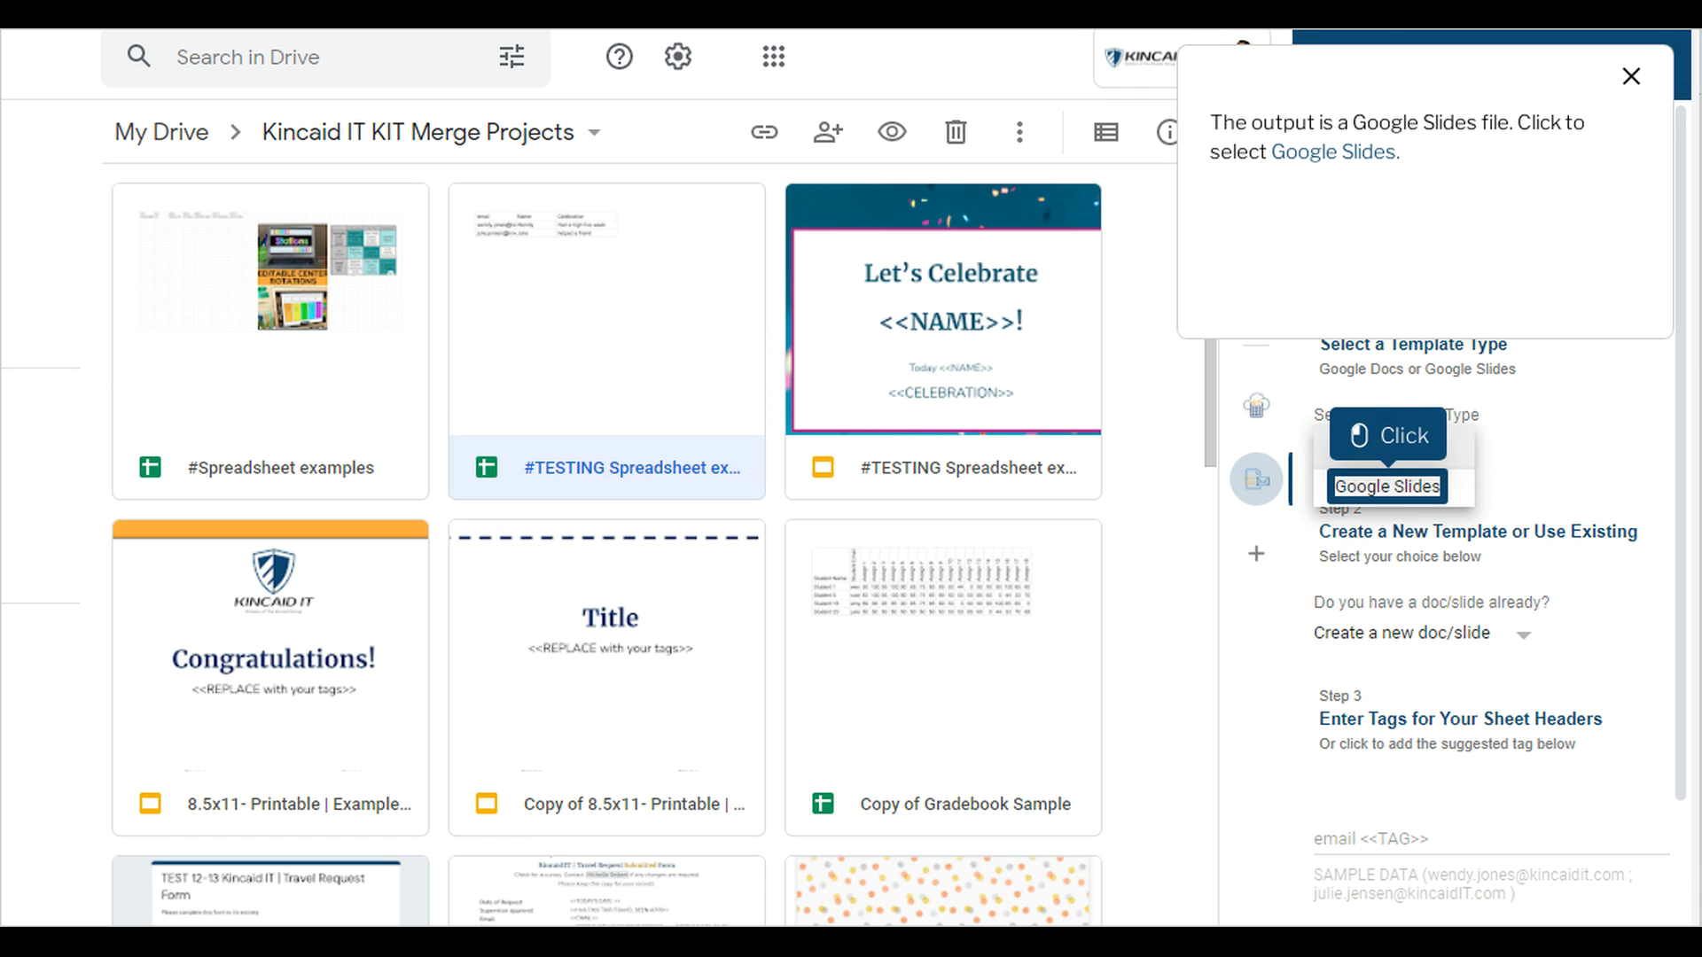
Step: Set the template to an existing Google Slides file and assign the tags <<EMAIL>>, <<NAME>> and <<CELEBRATION>> to the matching sheet headers
click(1417, 496)
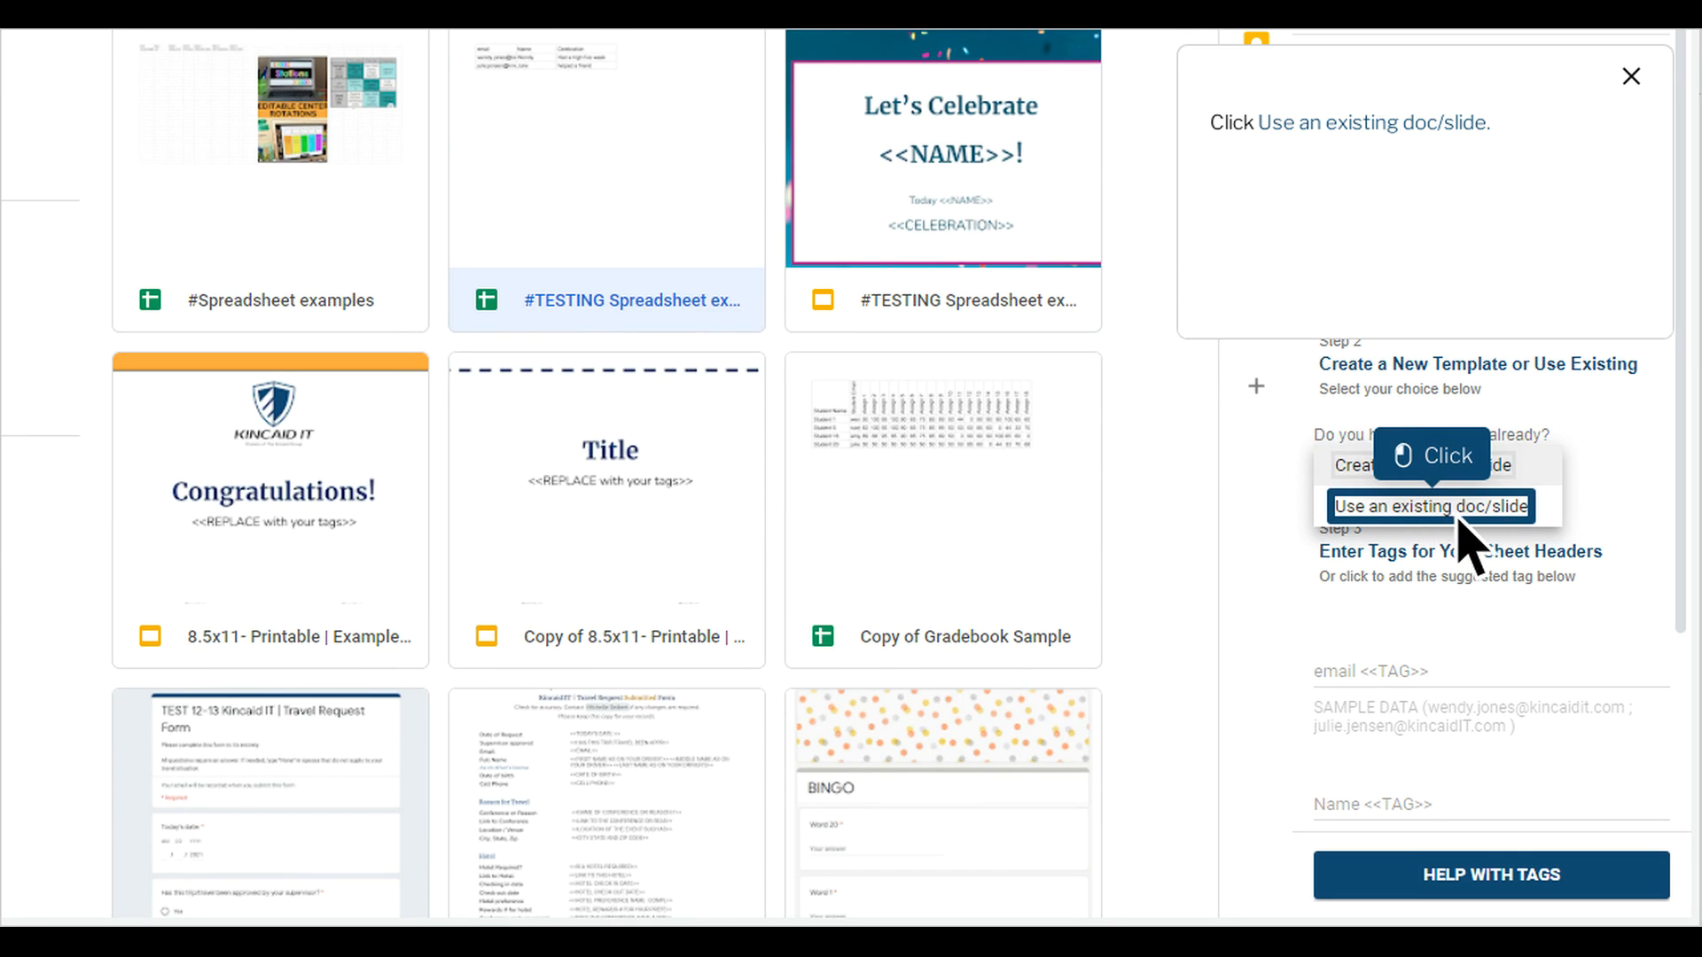
click(1463, 519)
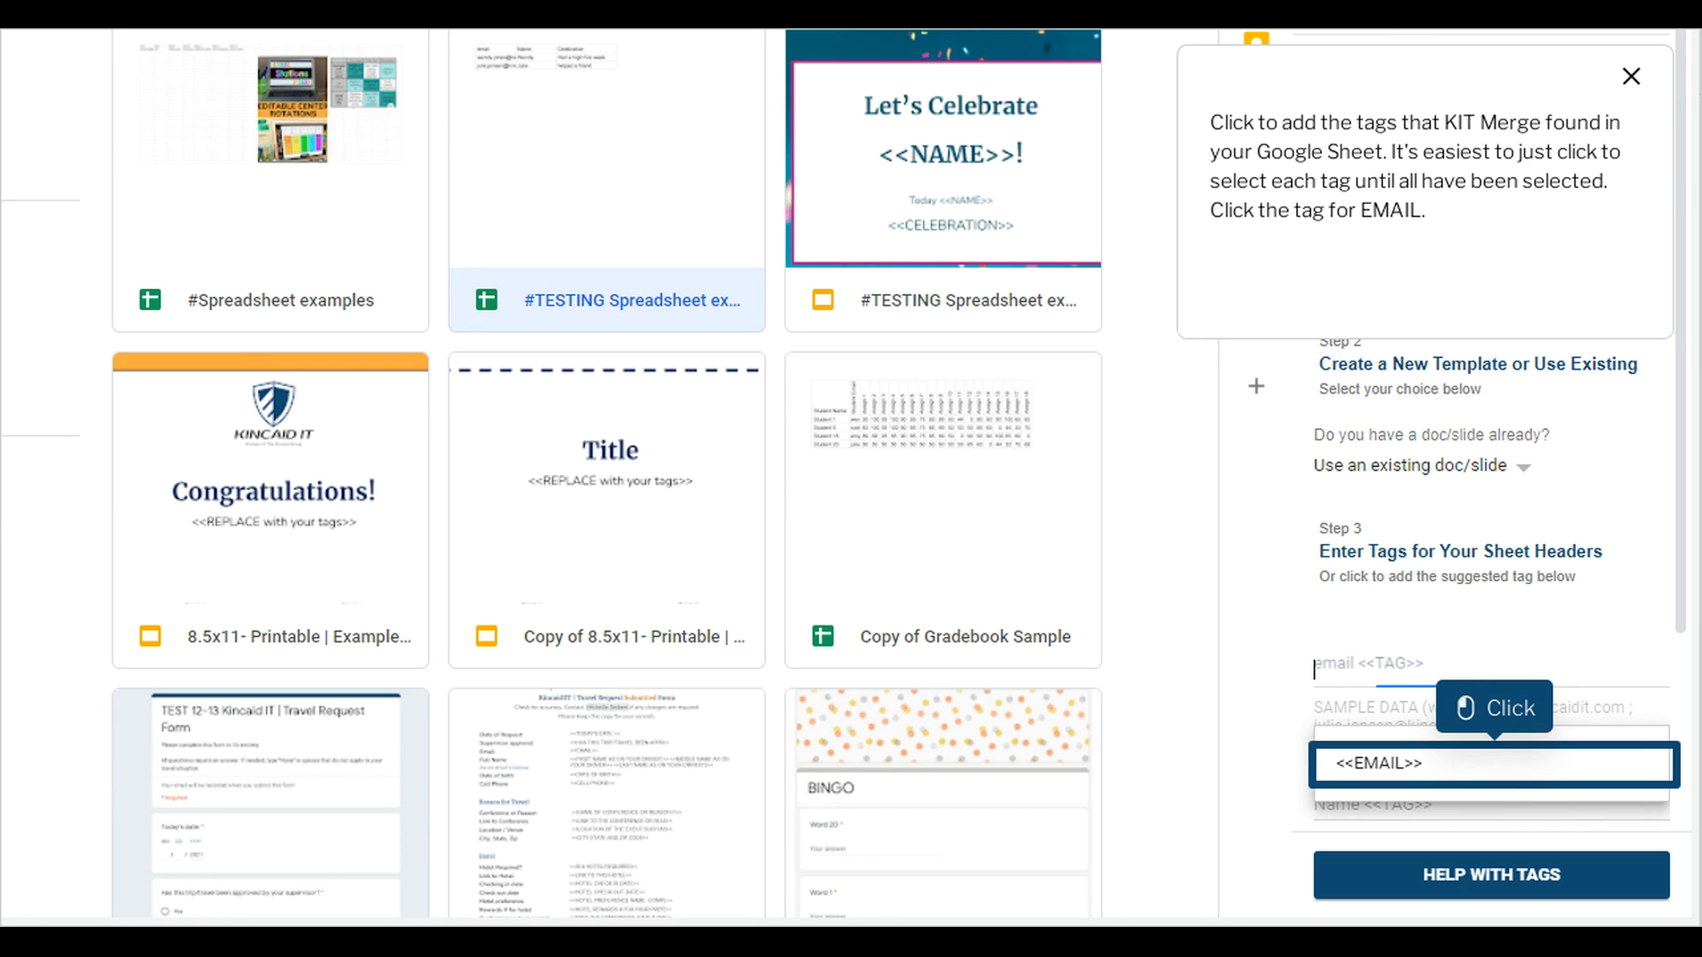
click(1526, 778)
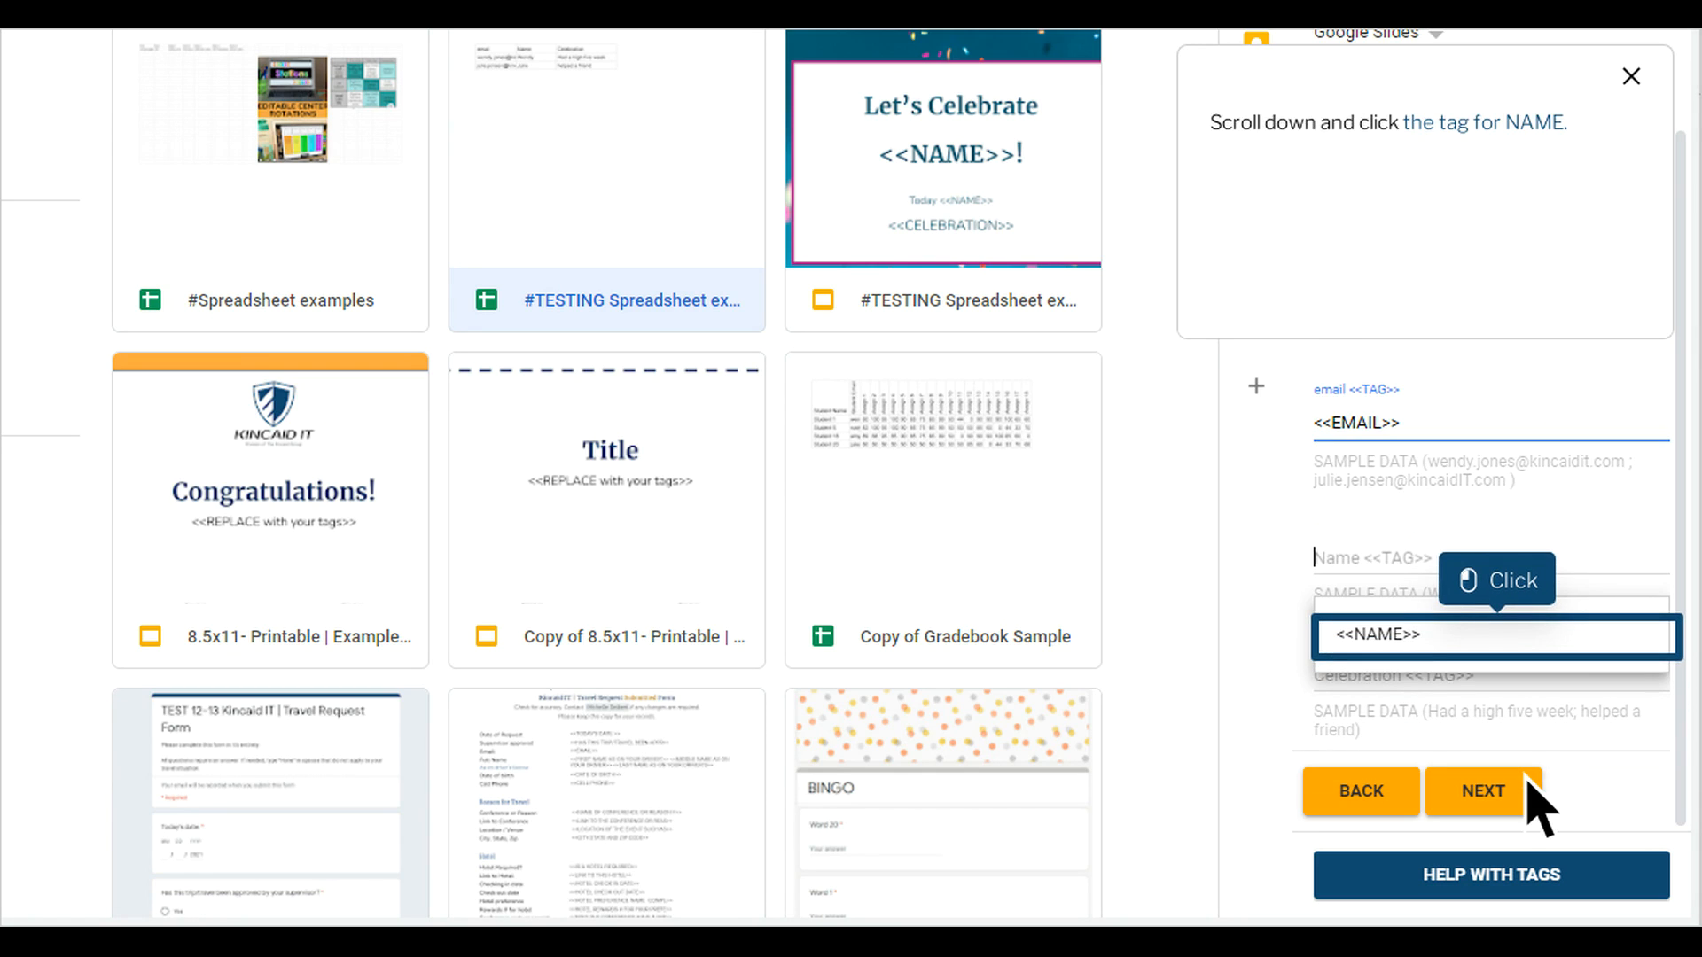
click(1530, 653)
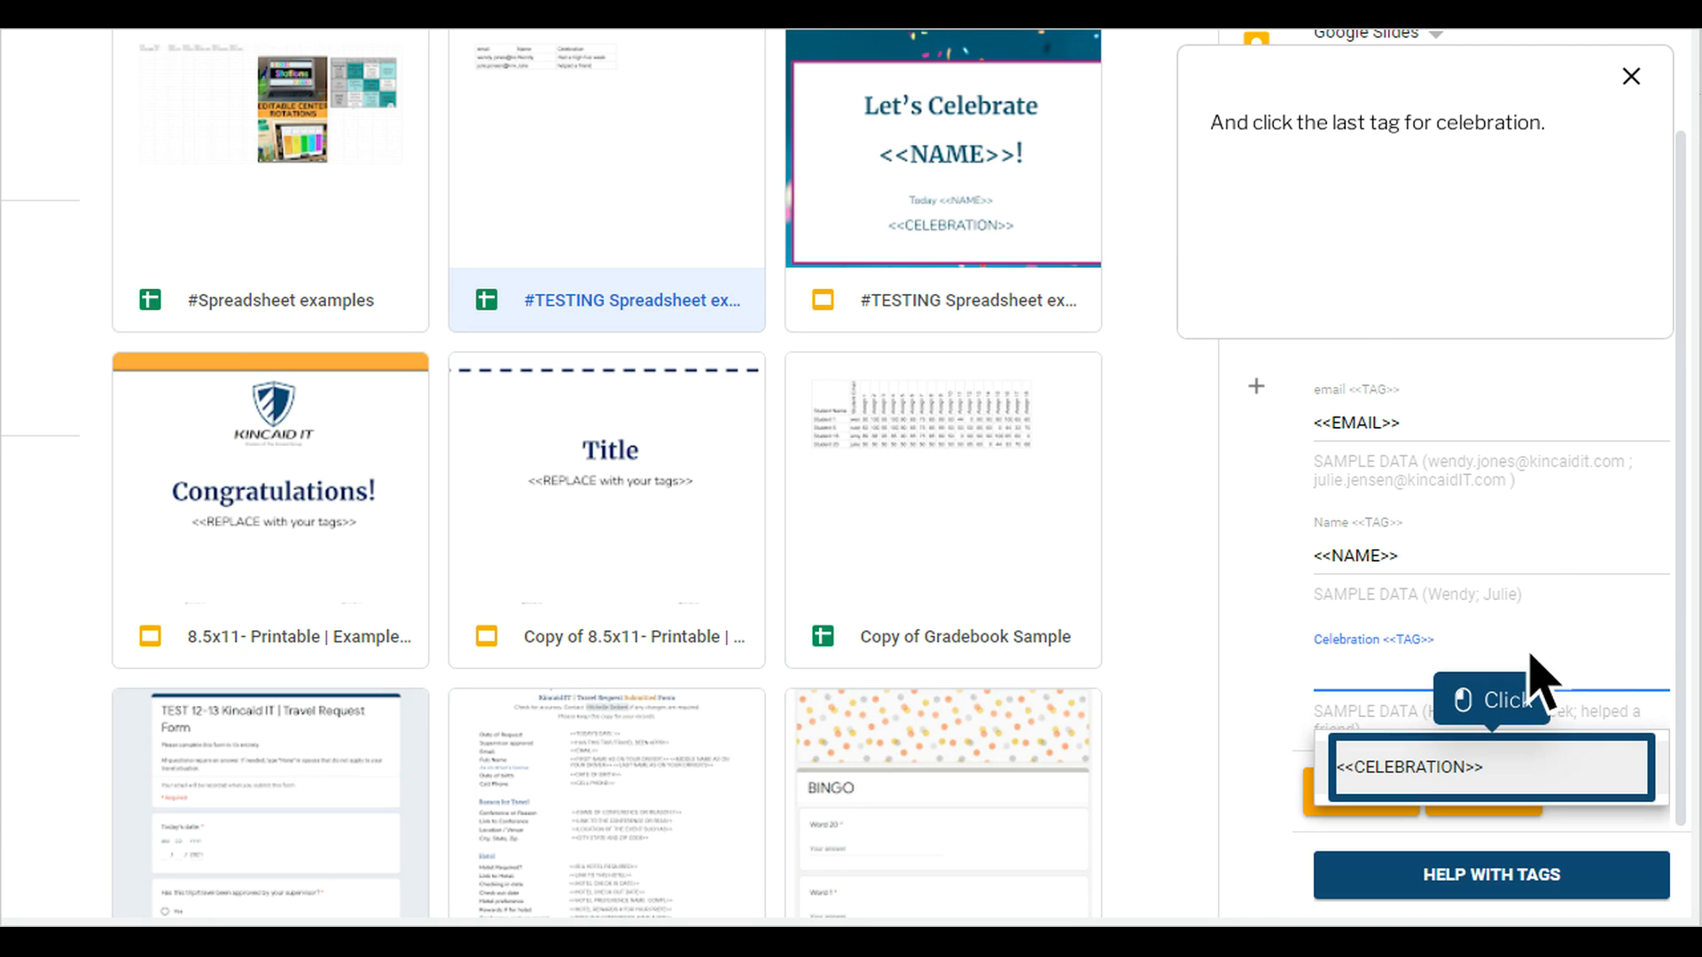
click(1525, 780)
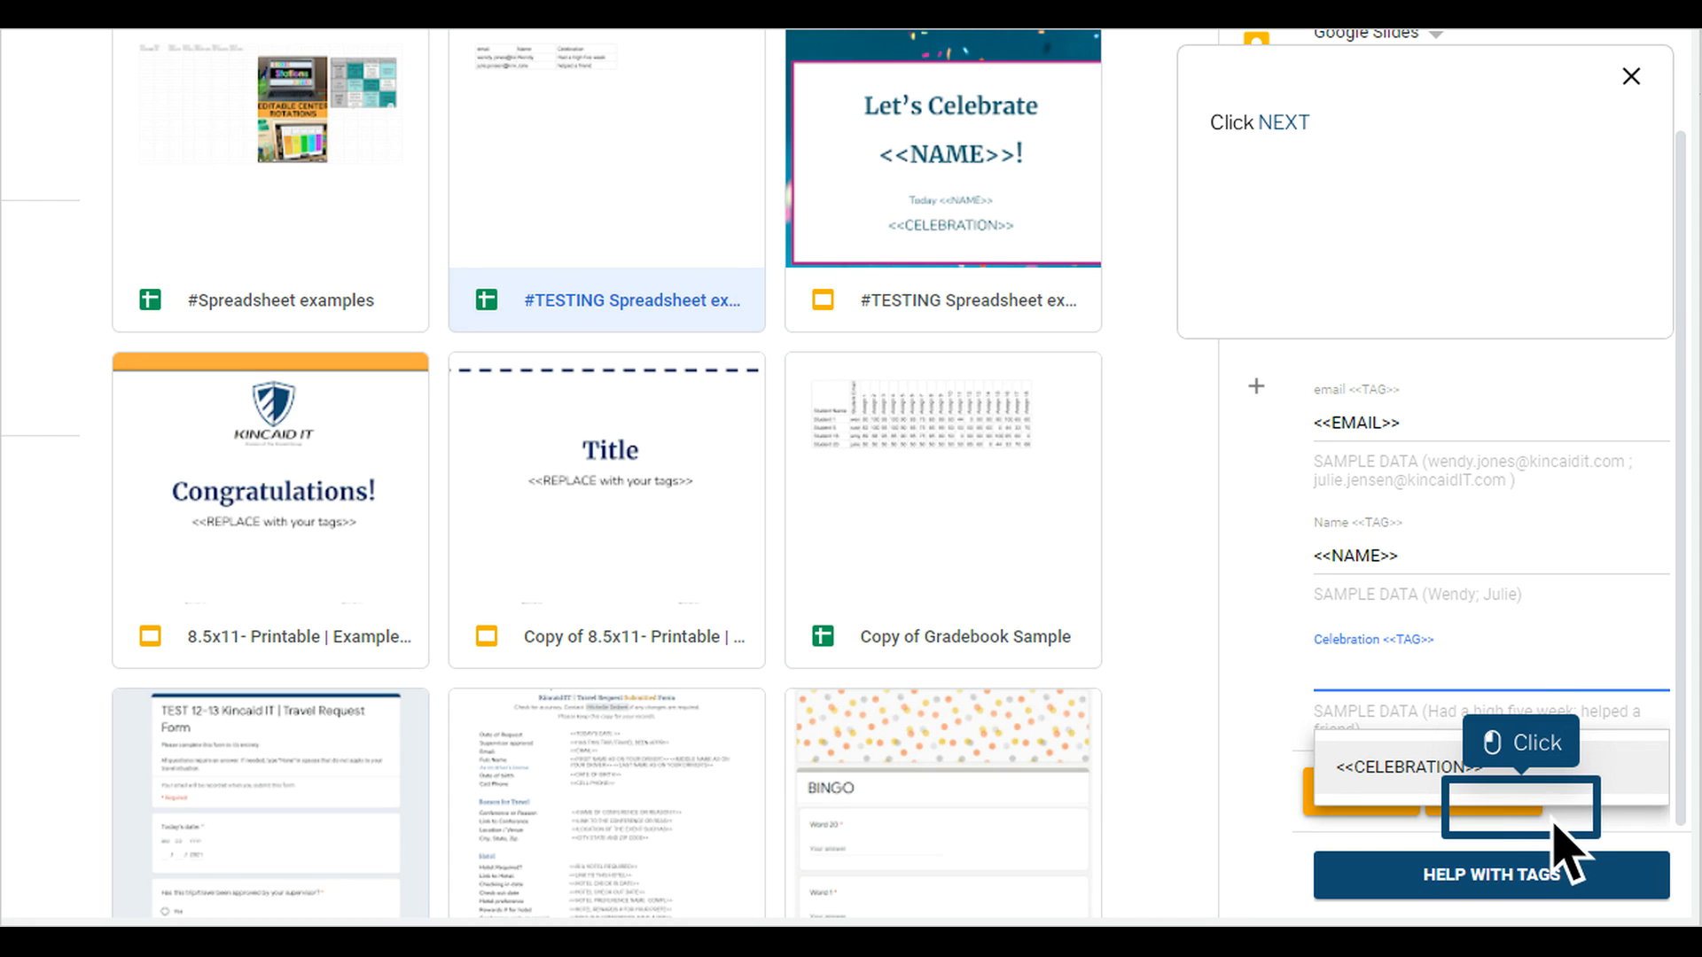
click(1553, 824)
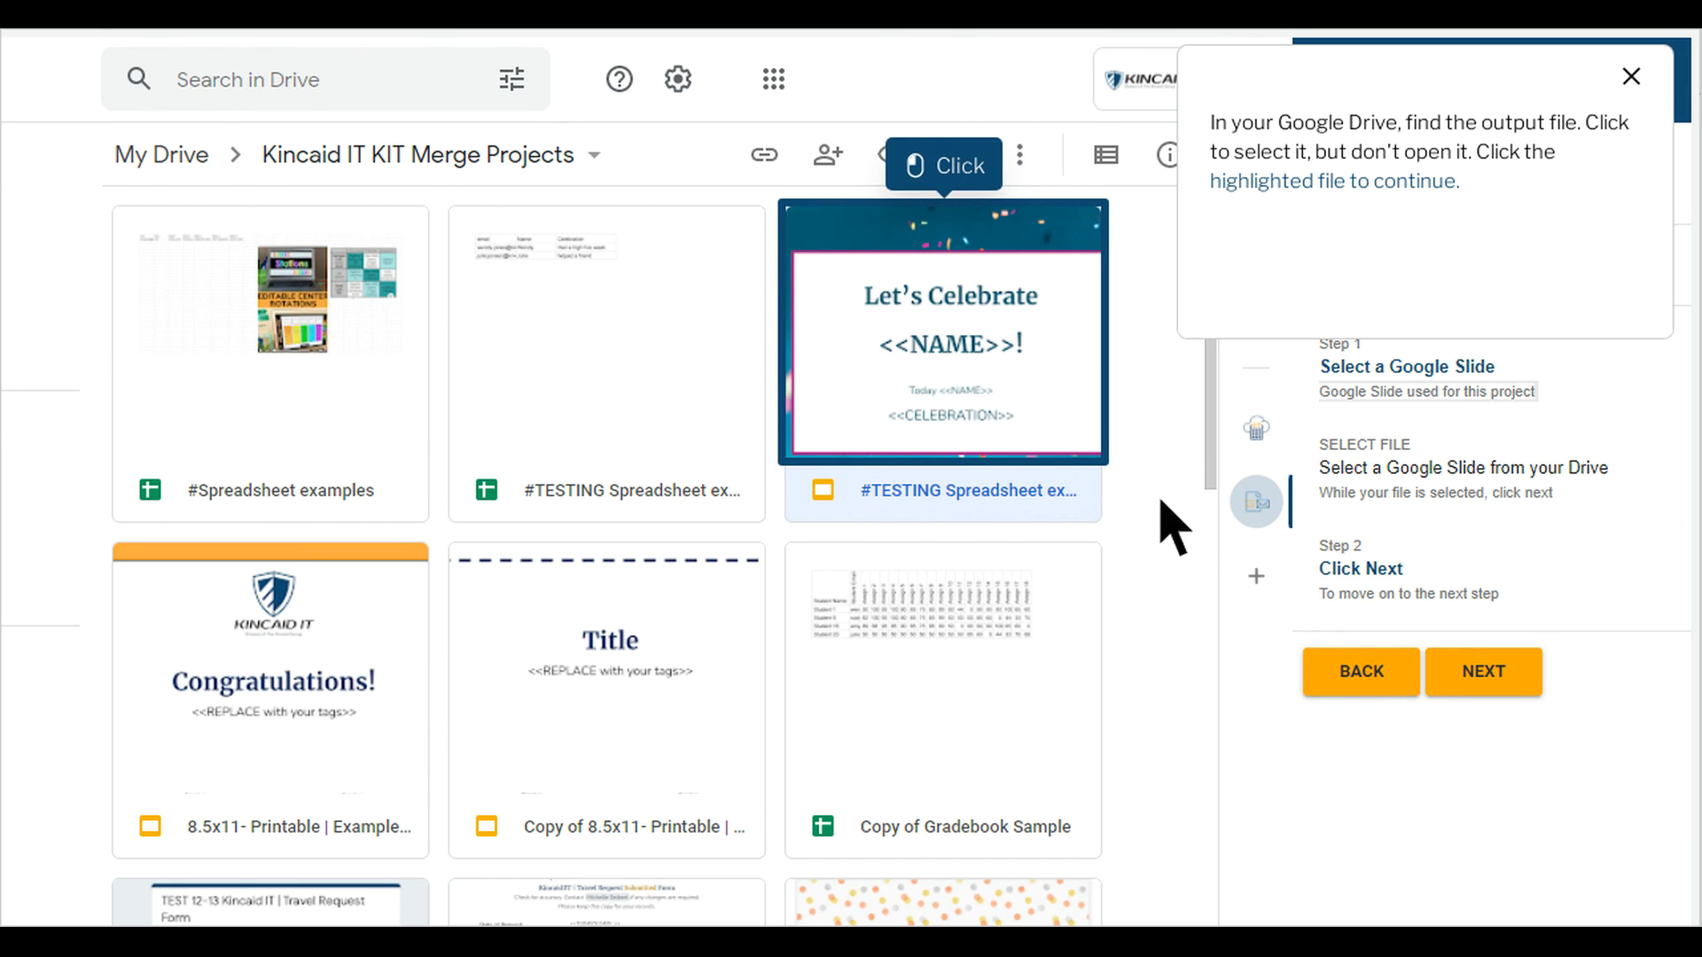
Step: Choose the "Let's Celebrate" slide file as the template and open it to check its <<NAME>> and <<CELEBRATION>> tags
click(986, 372)
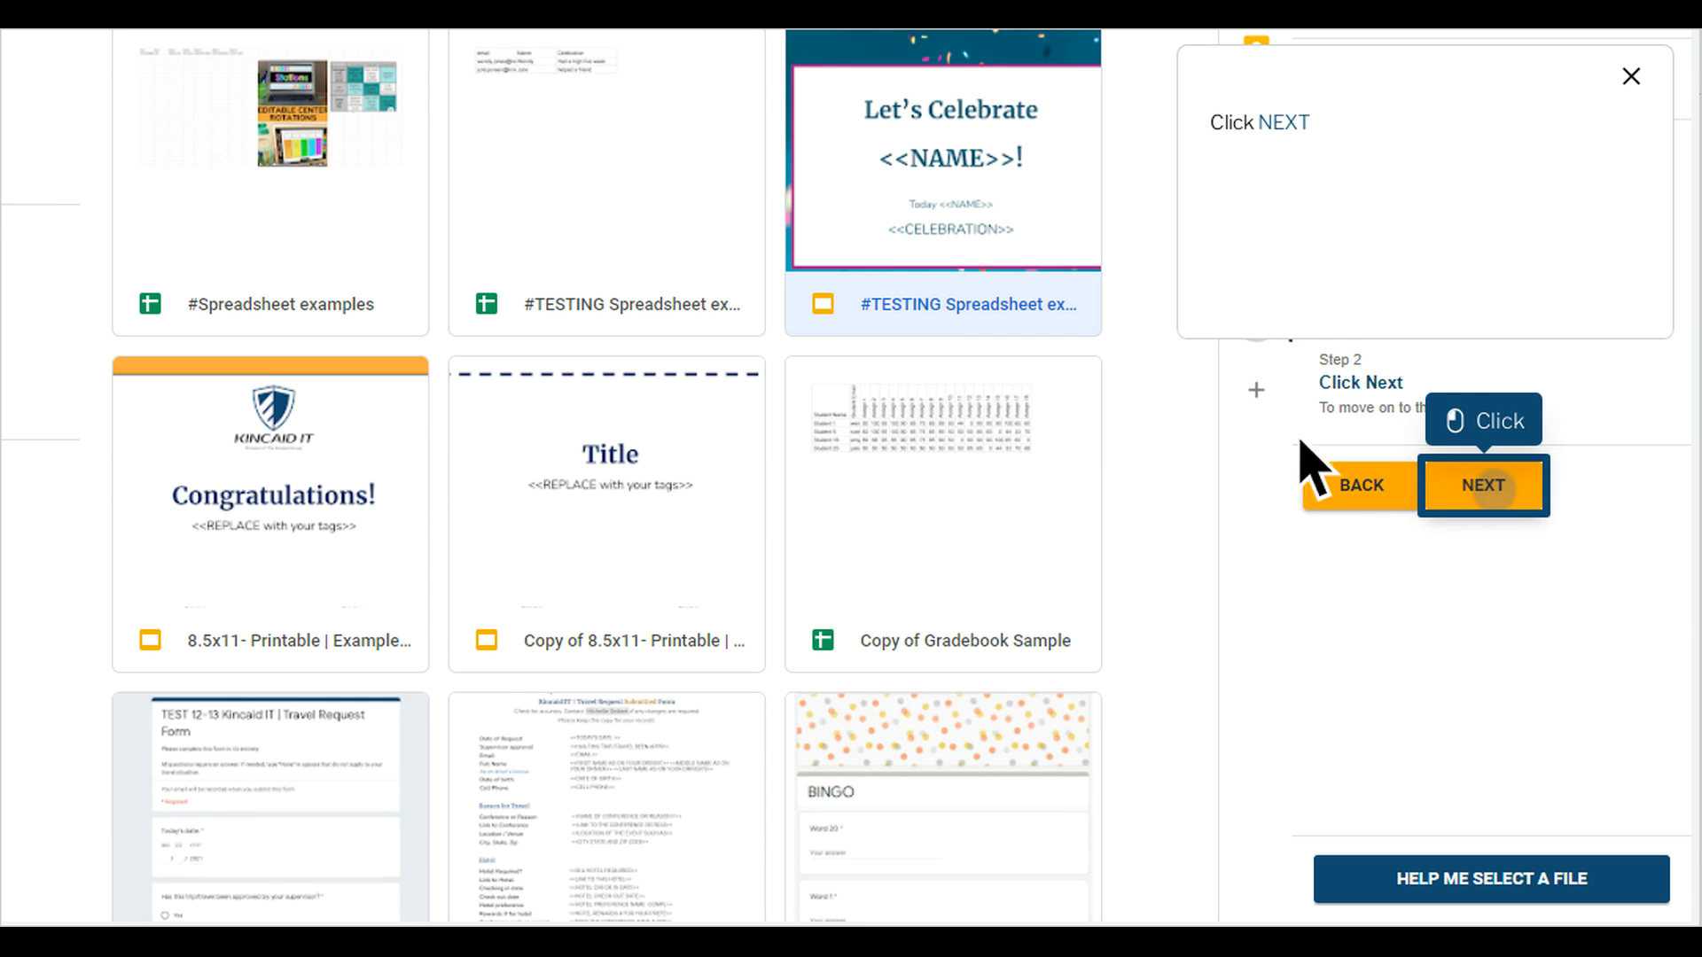
click(1515, 502)
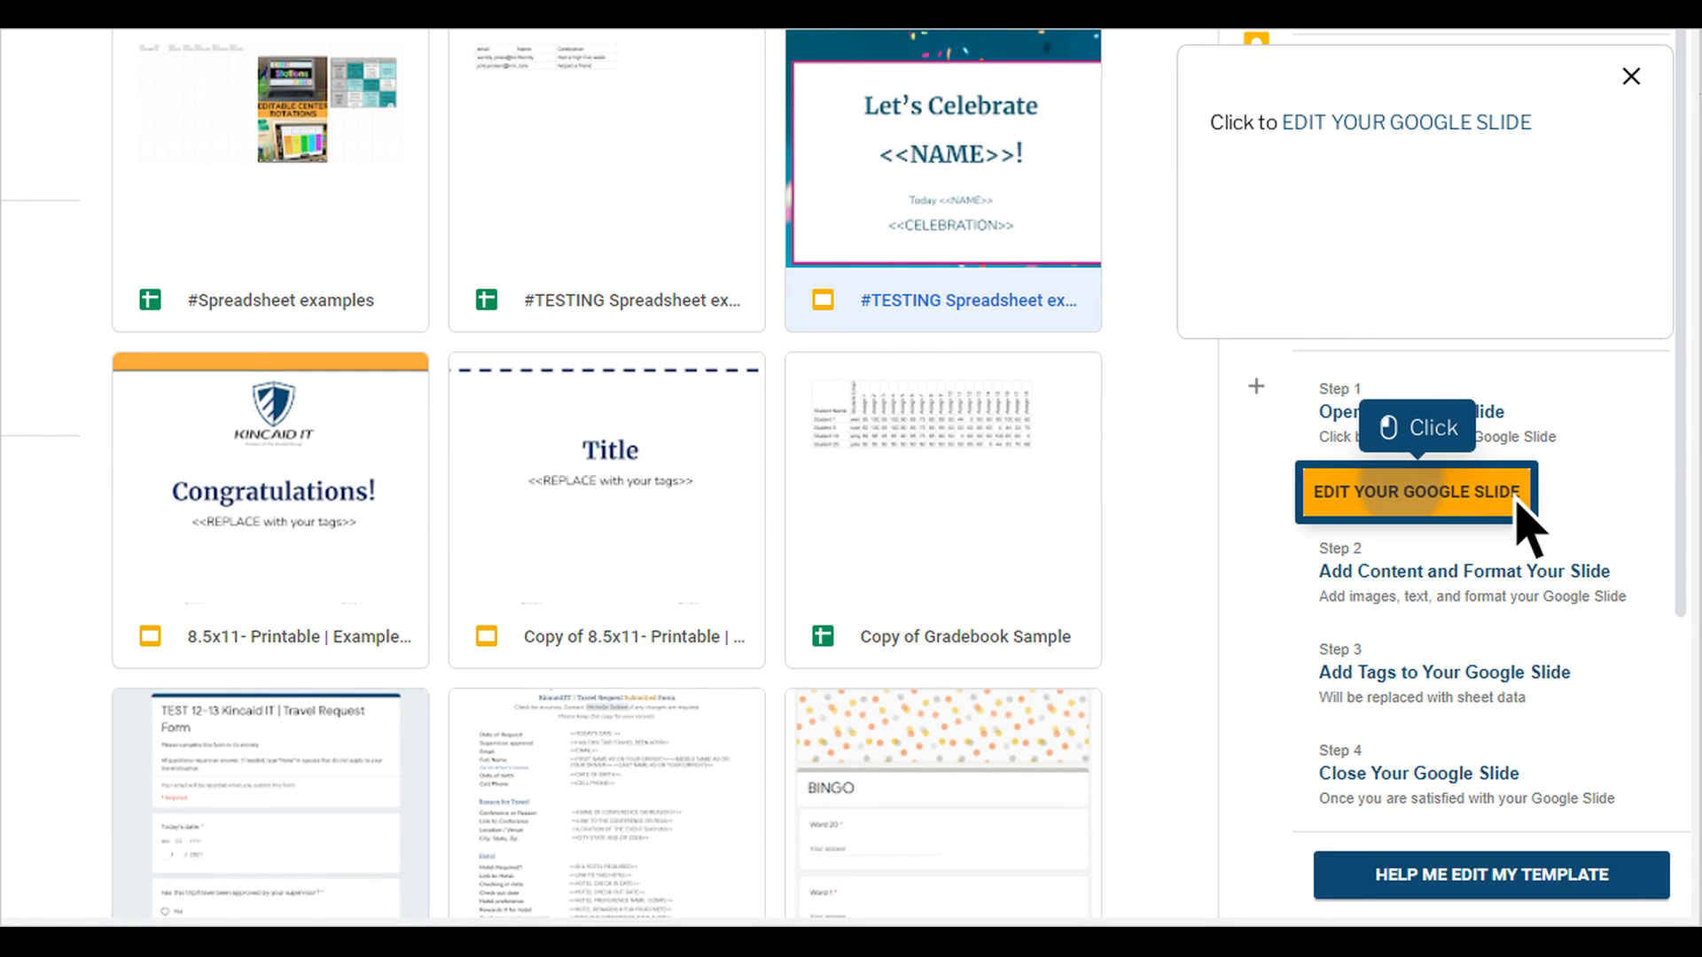
click(1450, 510)
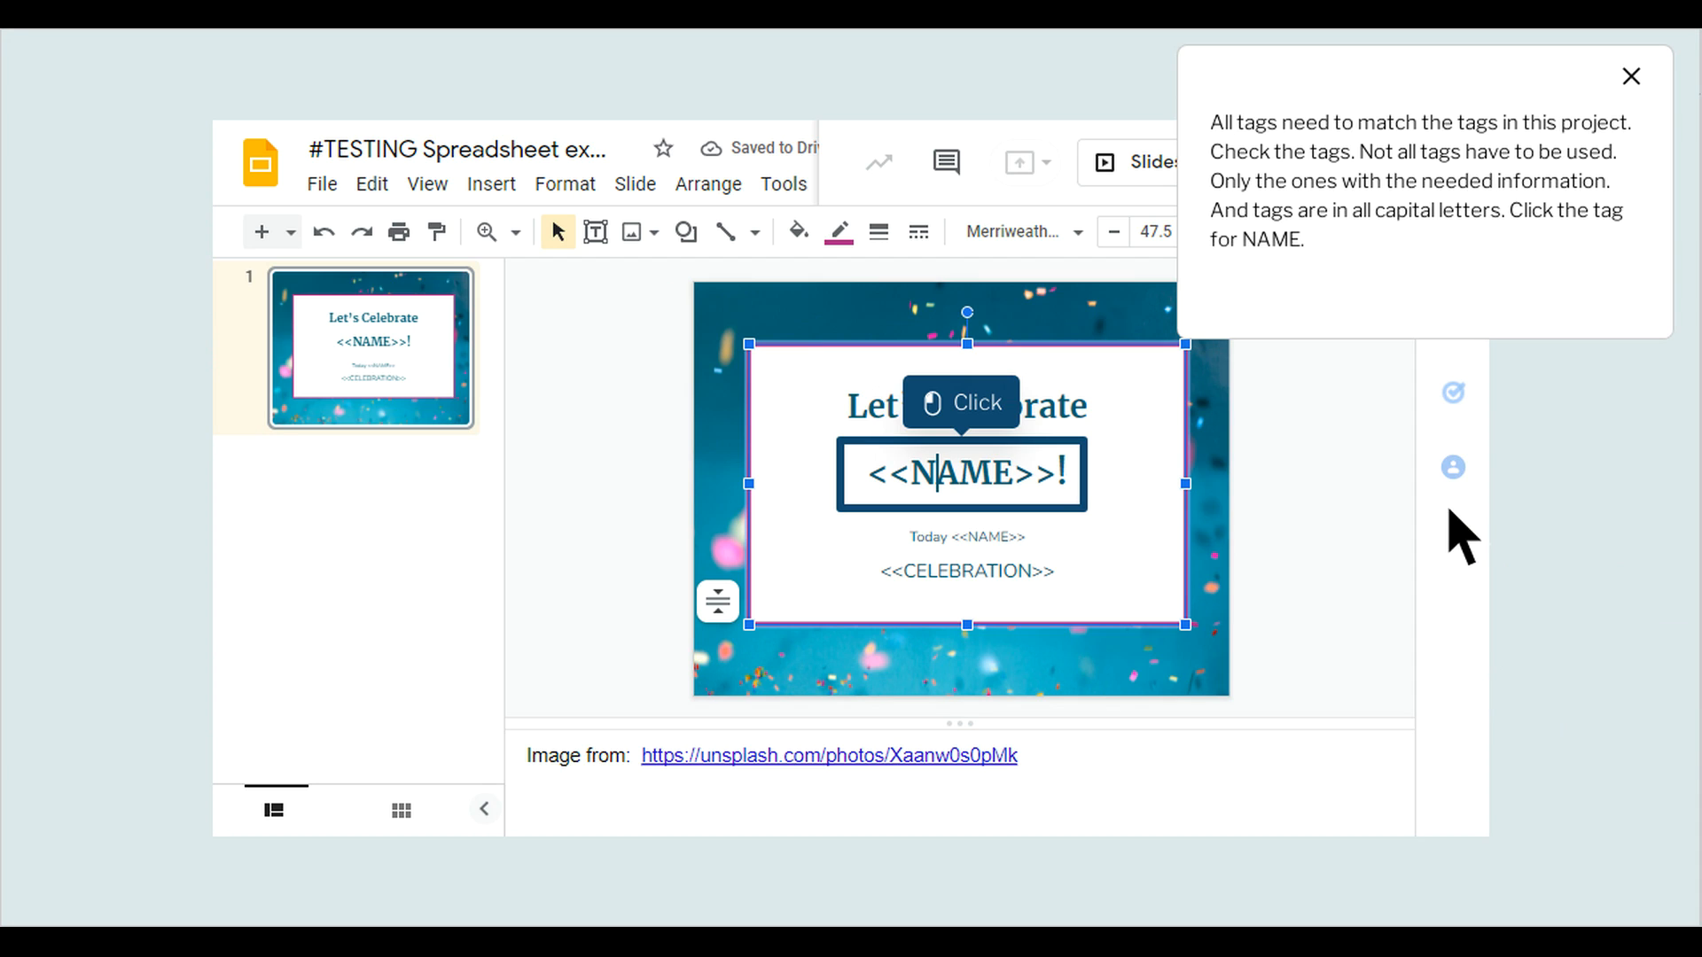
click(994, 493)
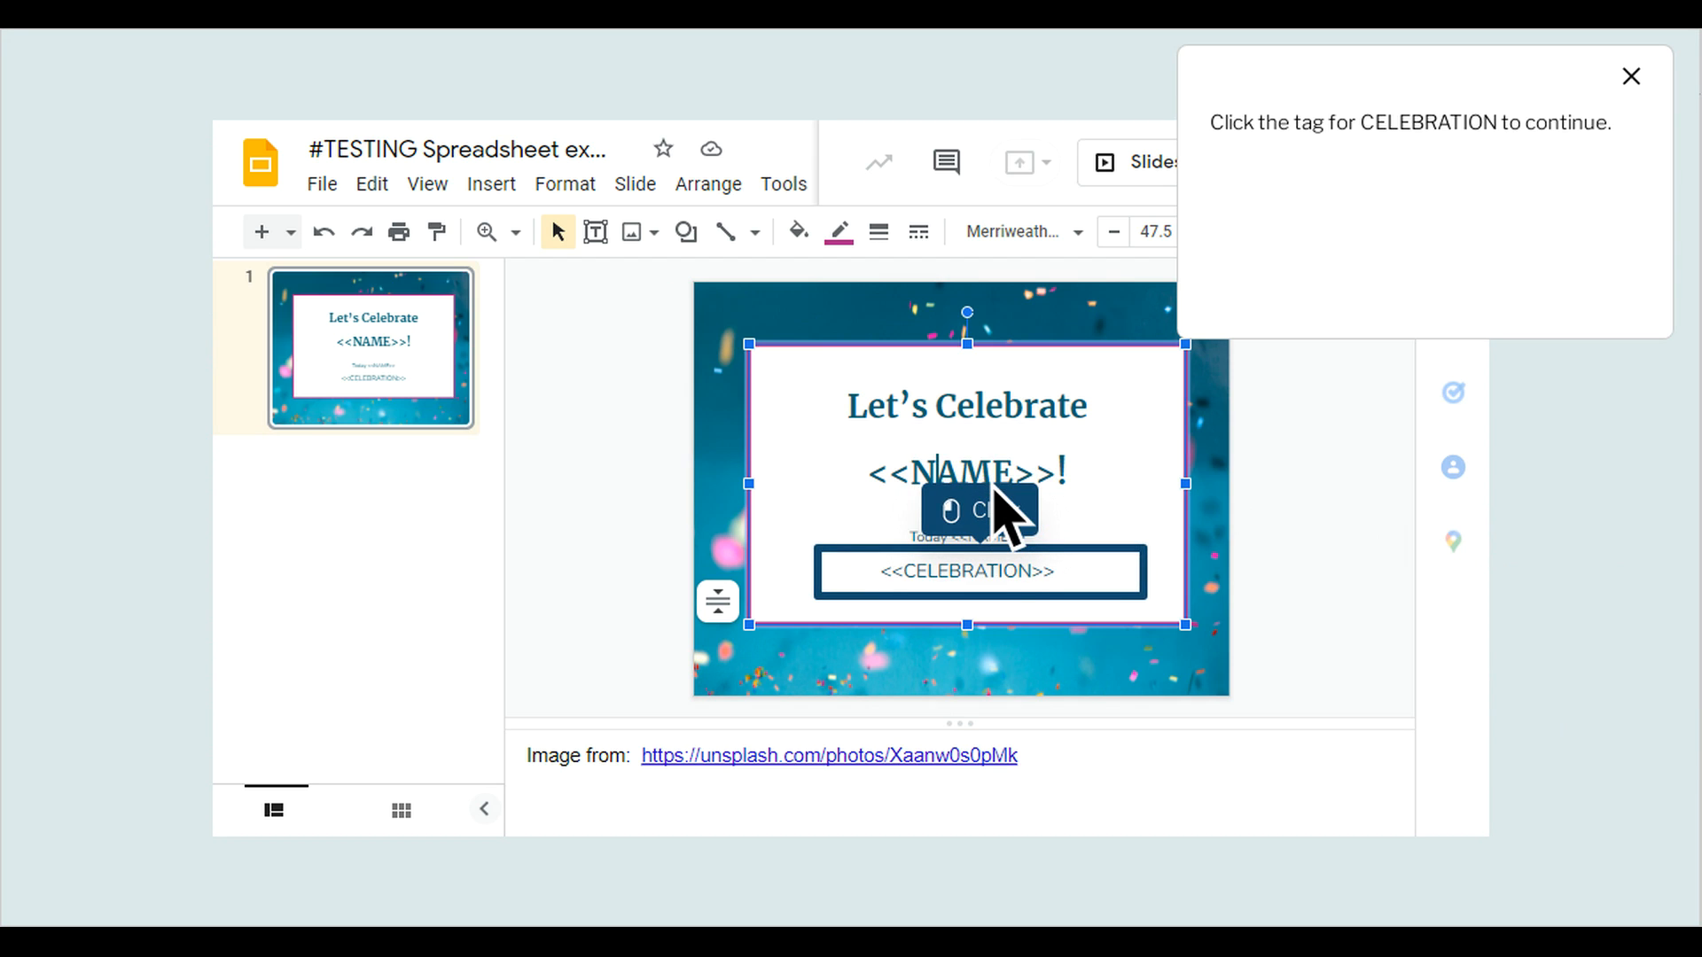
click(1026, 612)
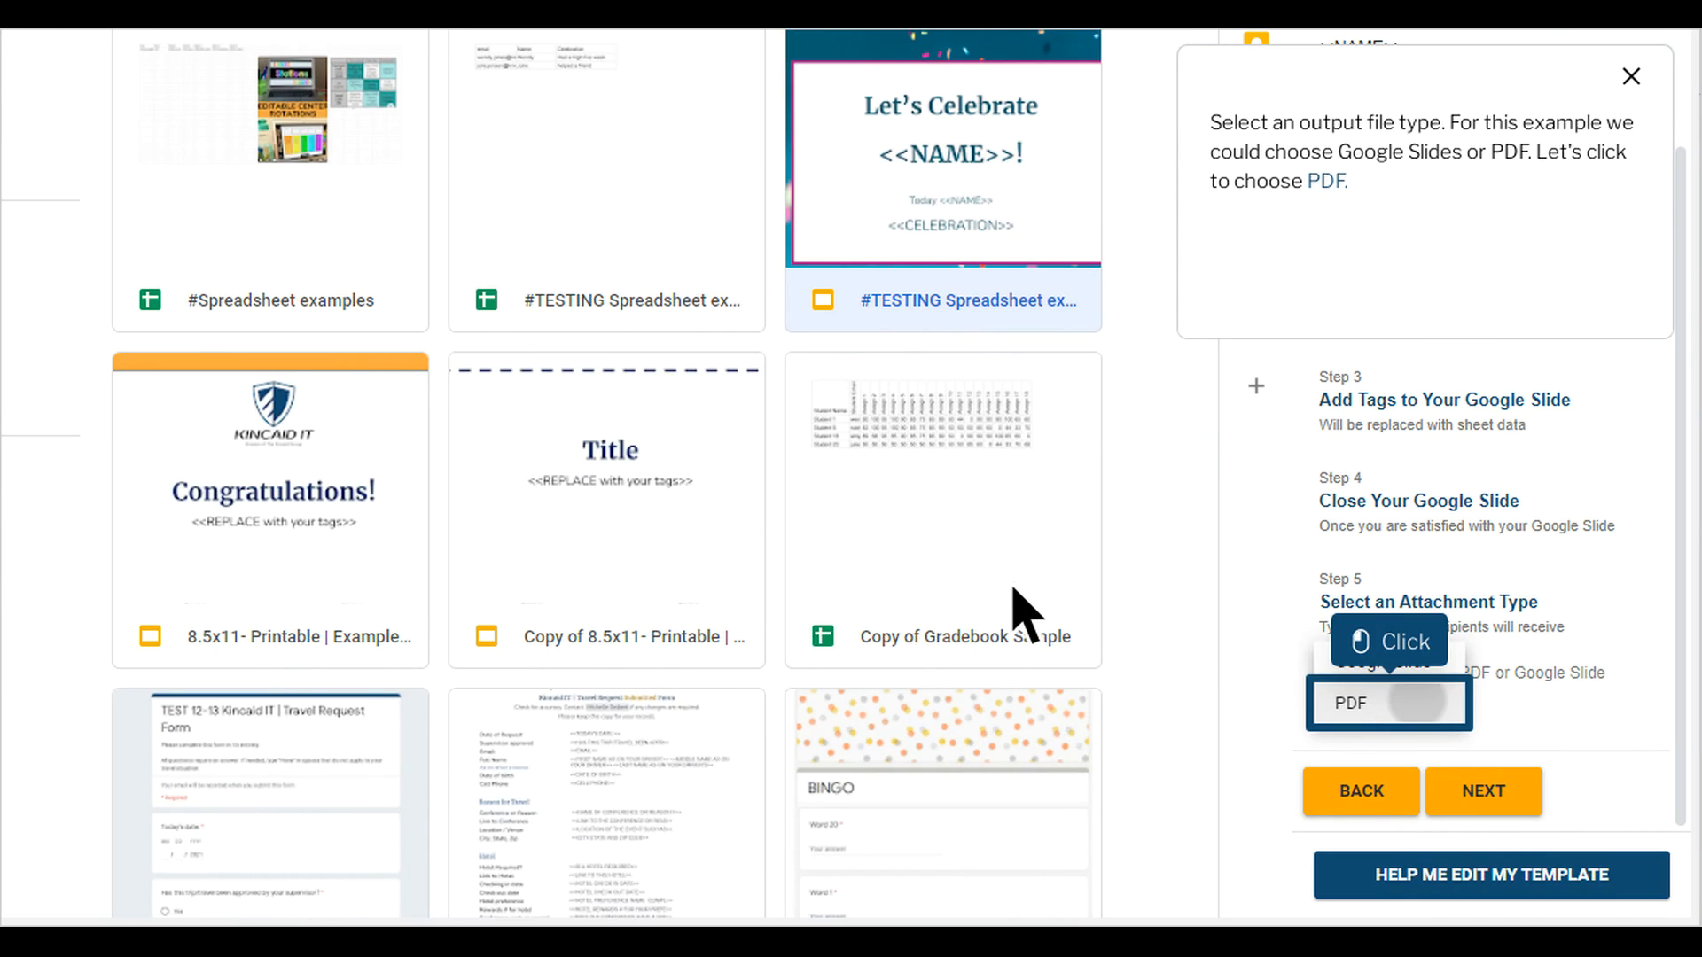
Step: Set the attachment type to PDF and compose the email with a subject and the body "Testing this example."
click(1422, 721)
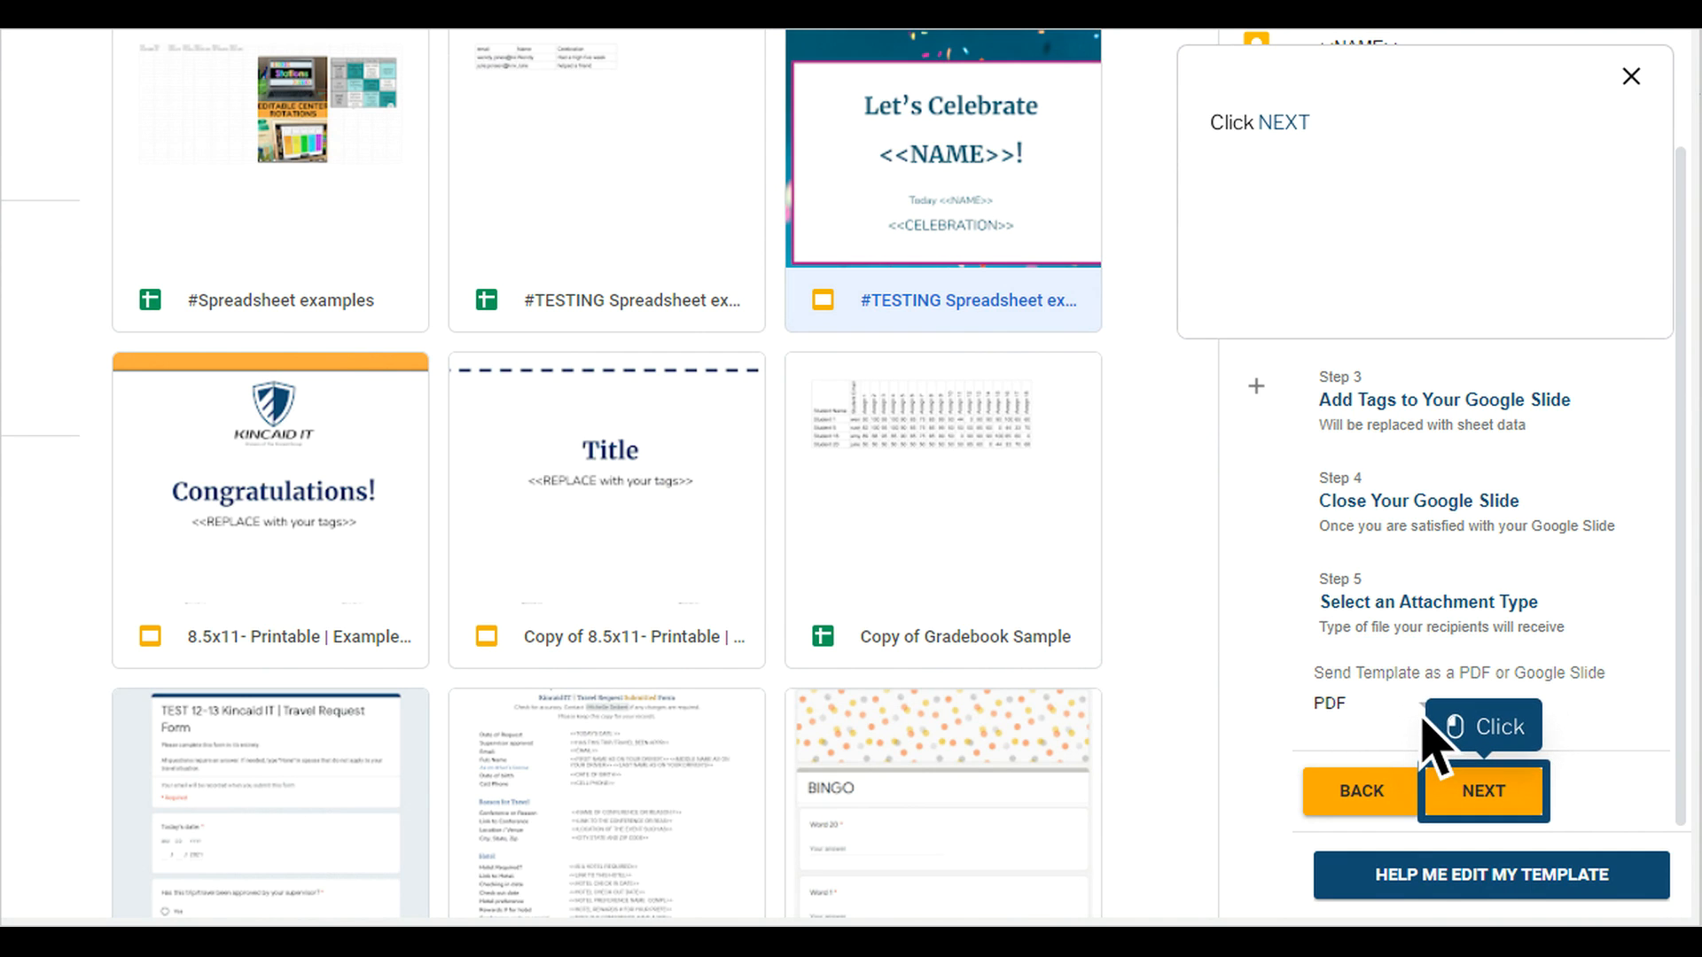
click(1517, 804)
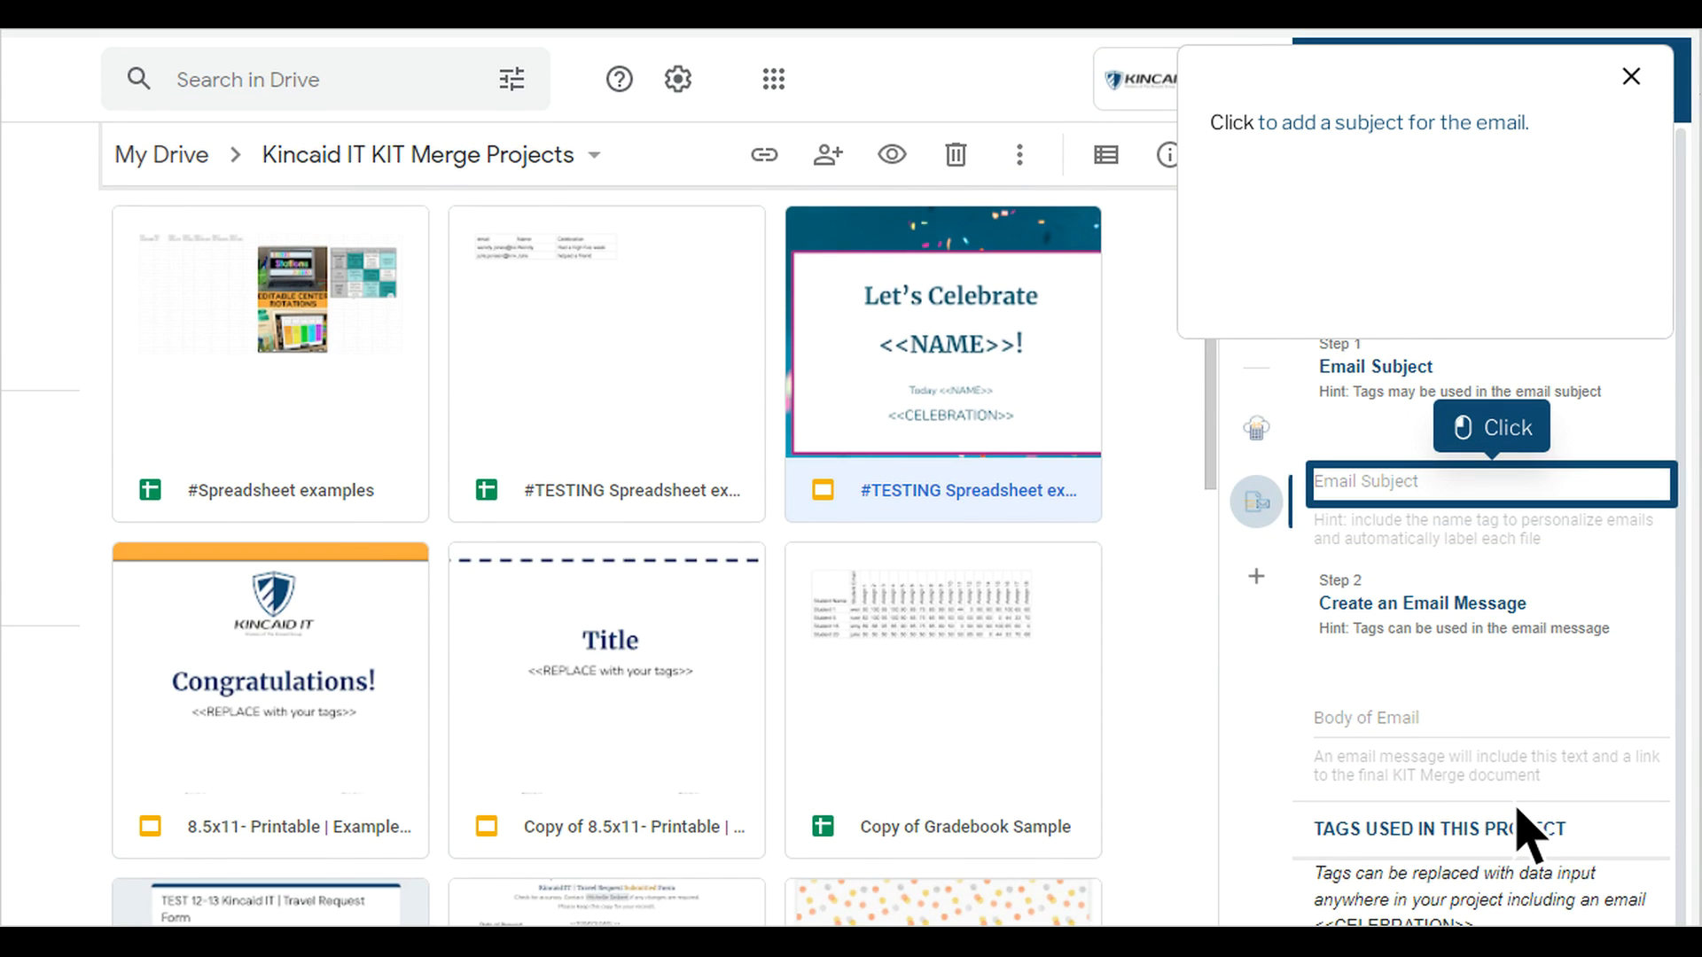
click(1530, 523)
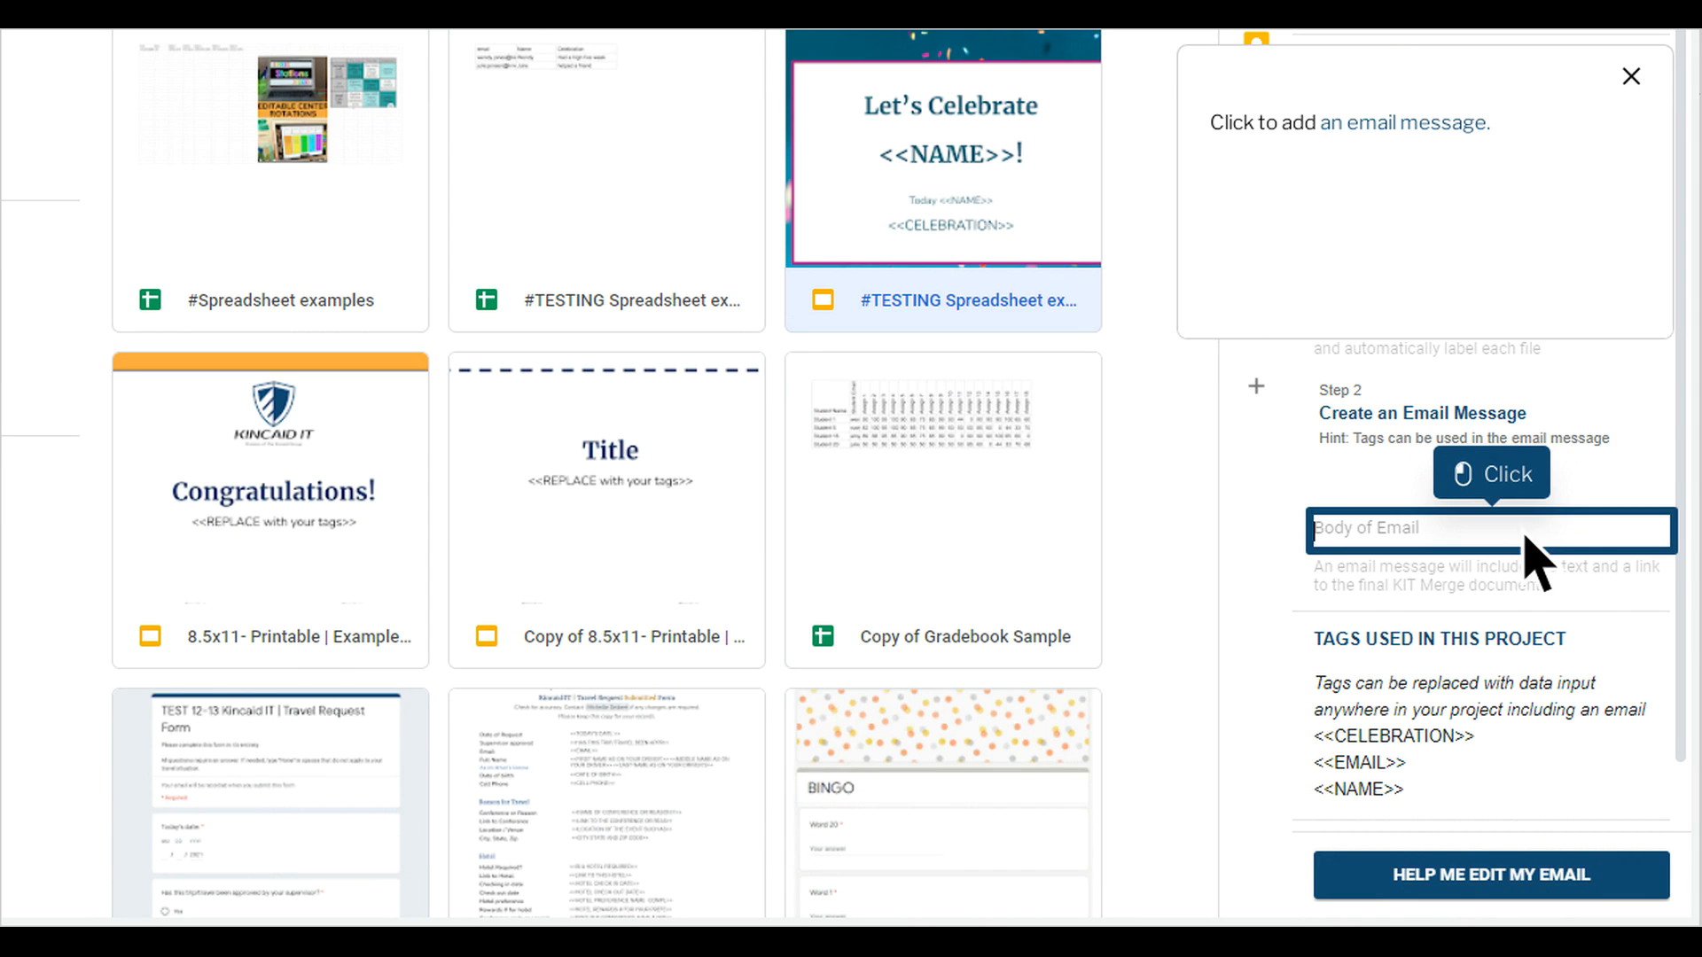
click(1525, 547)
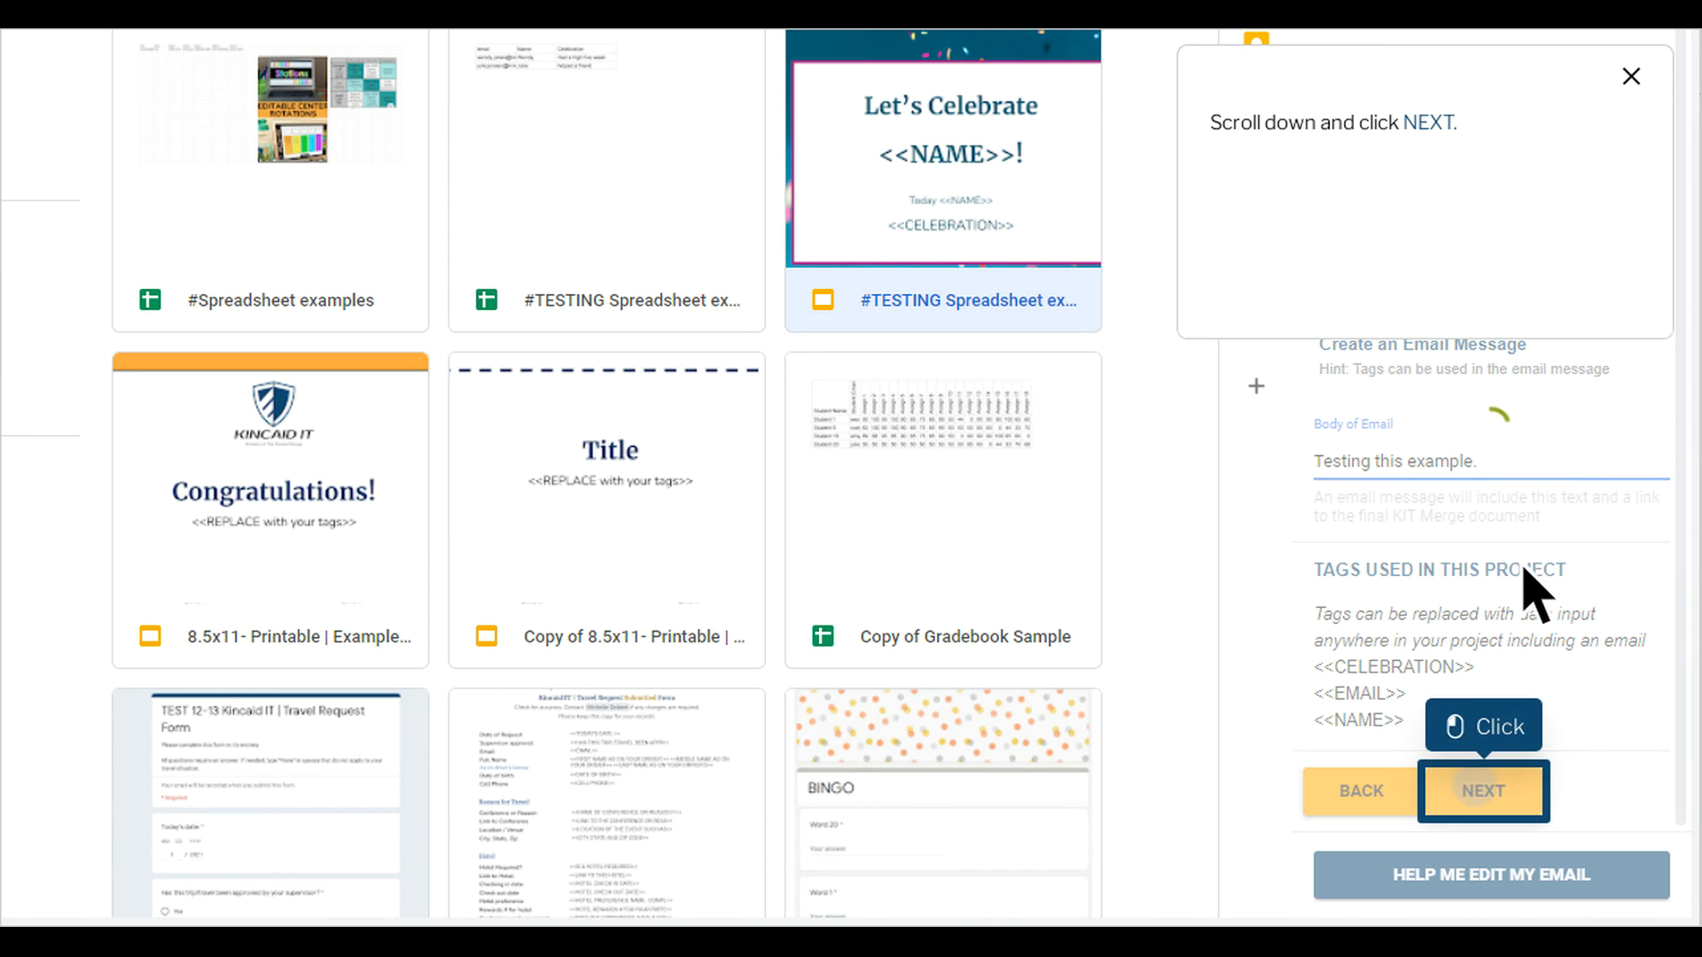
click(1517, 808)
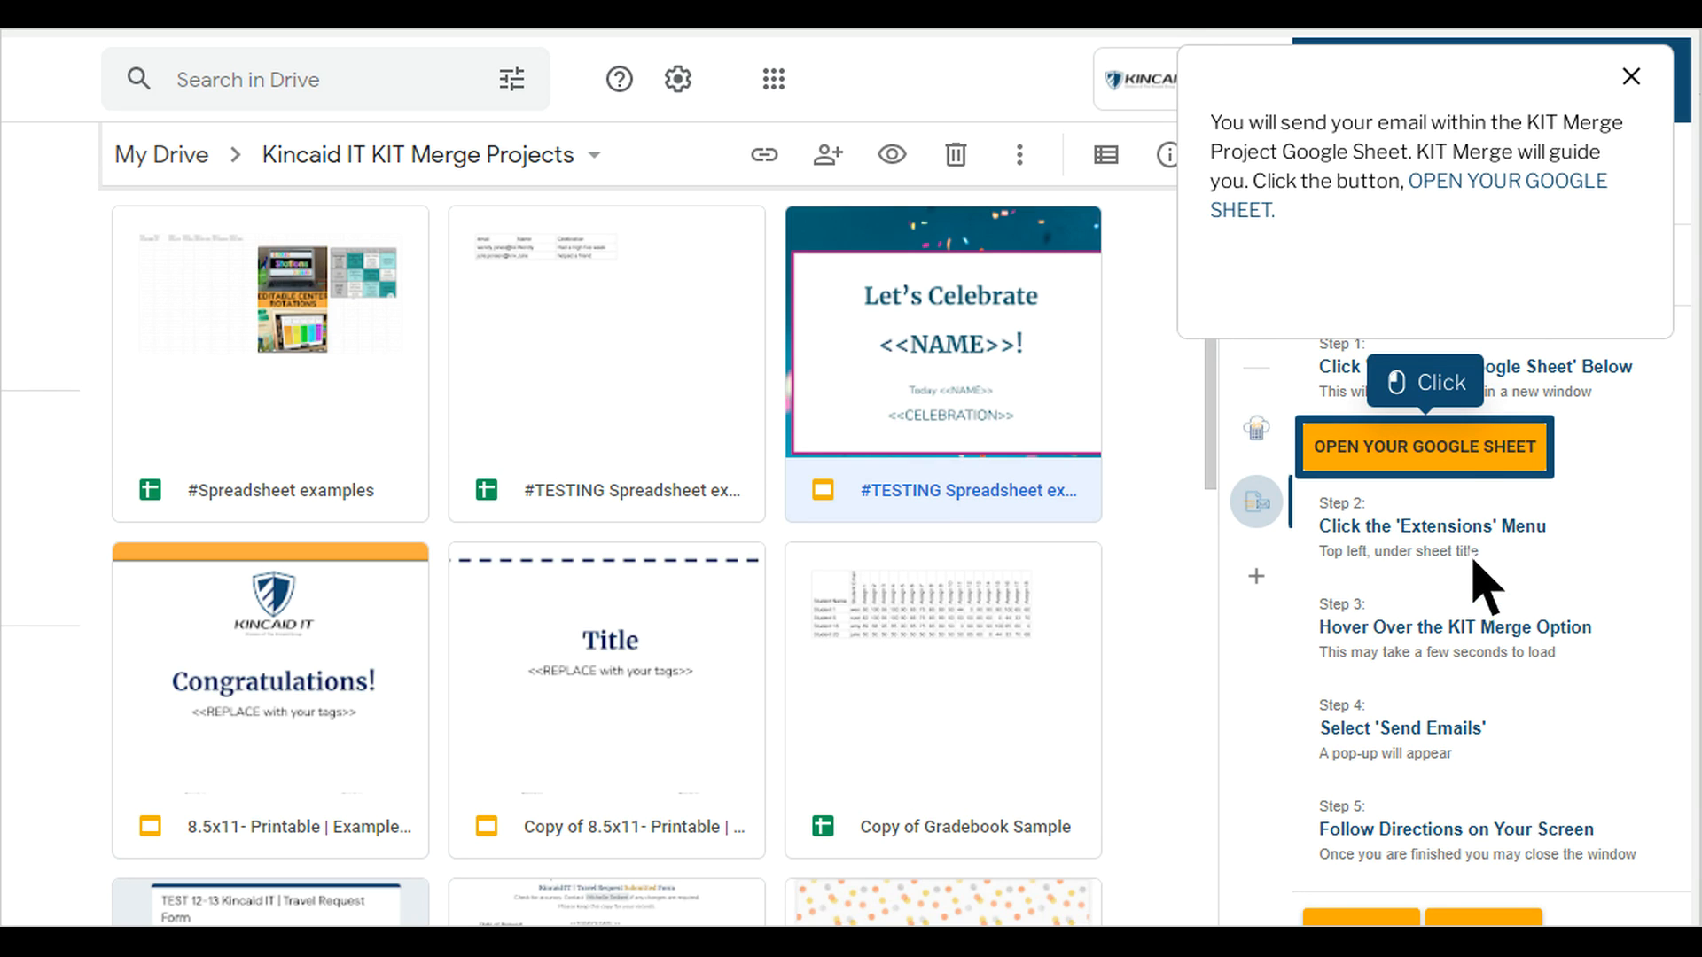
Step: Open the project's Google Sheet, send the KIT Merge emails using the email header from start row 2, and finish the project
click(1424, 446)
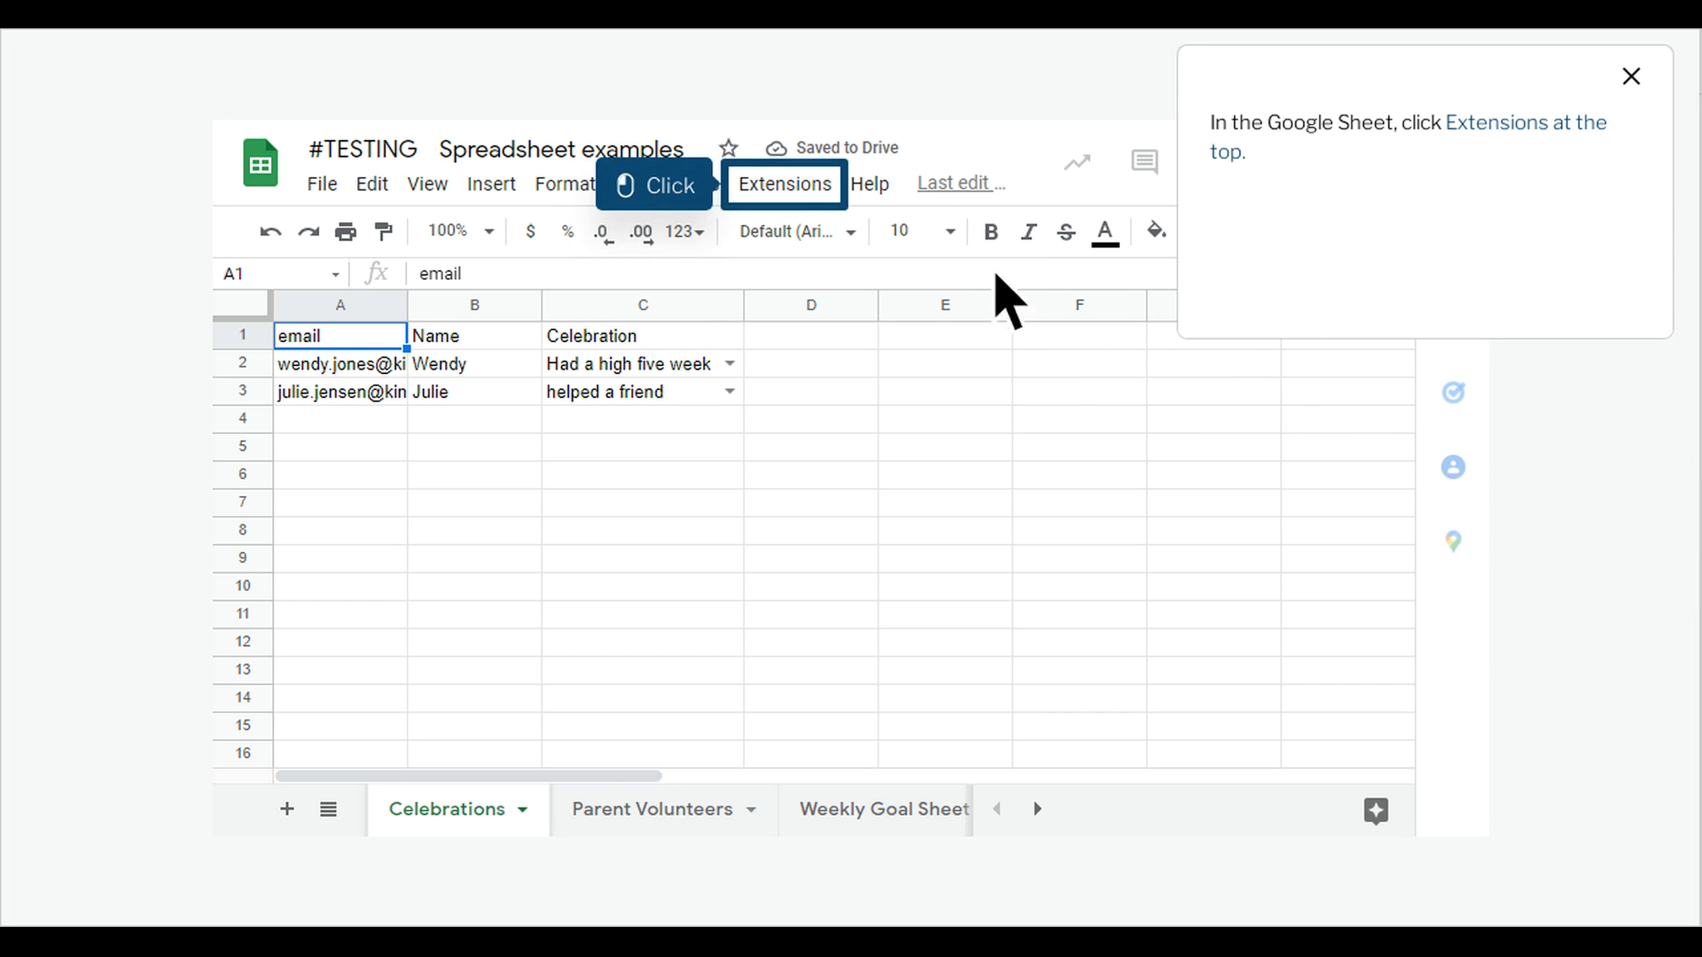
click(816, 201)
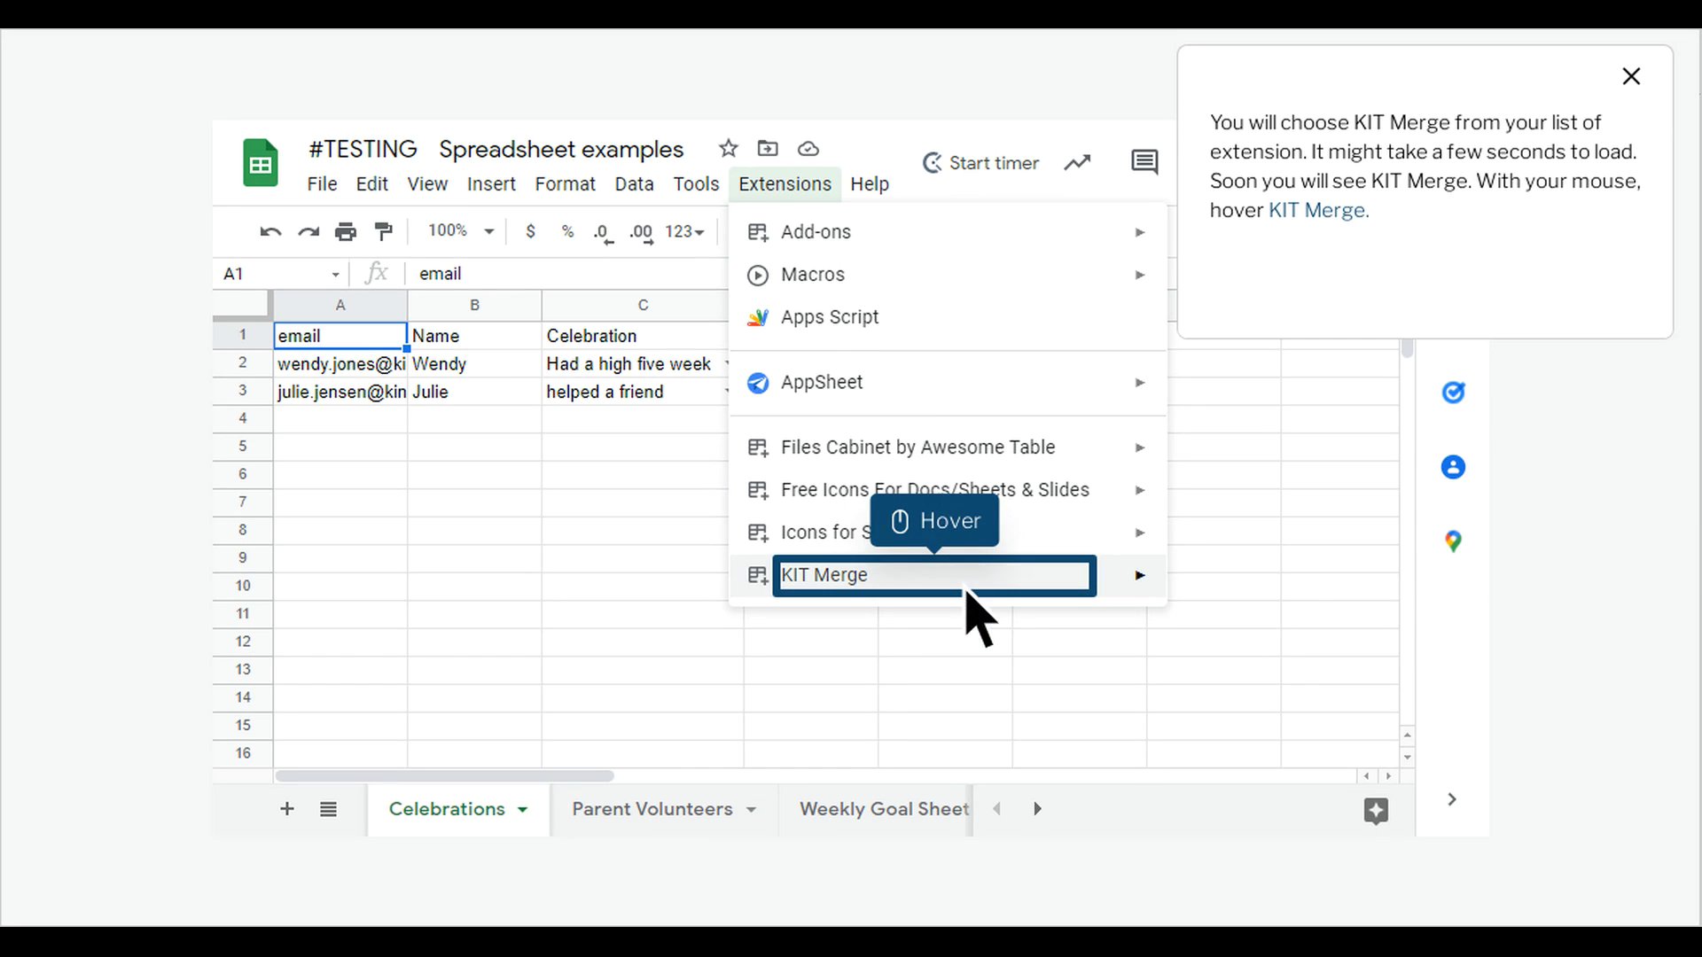
mouse_move(966, 592)
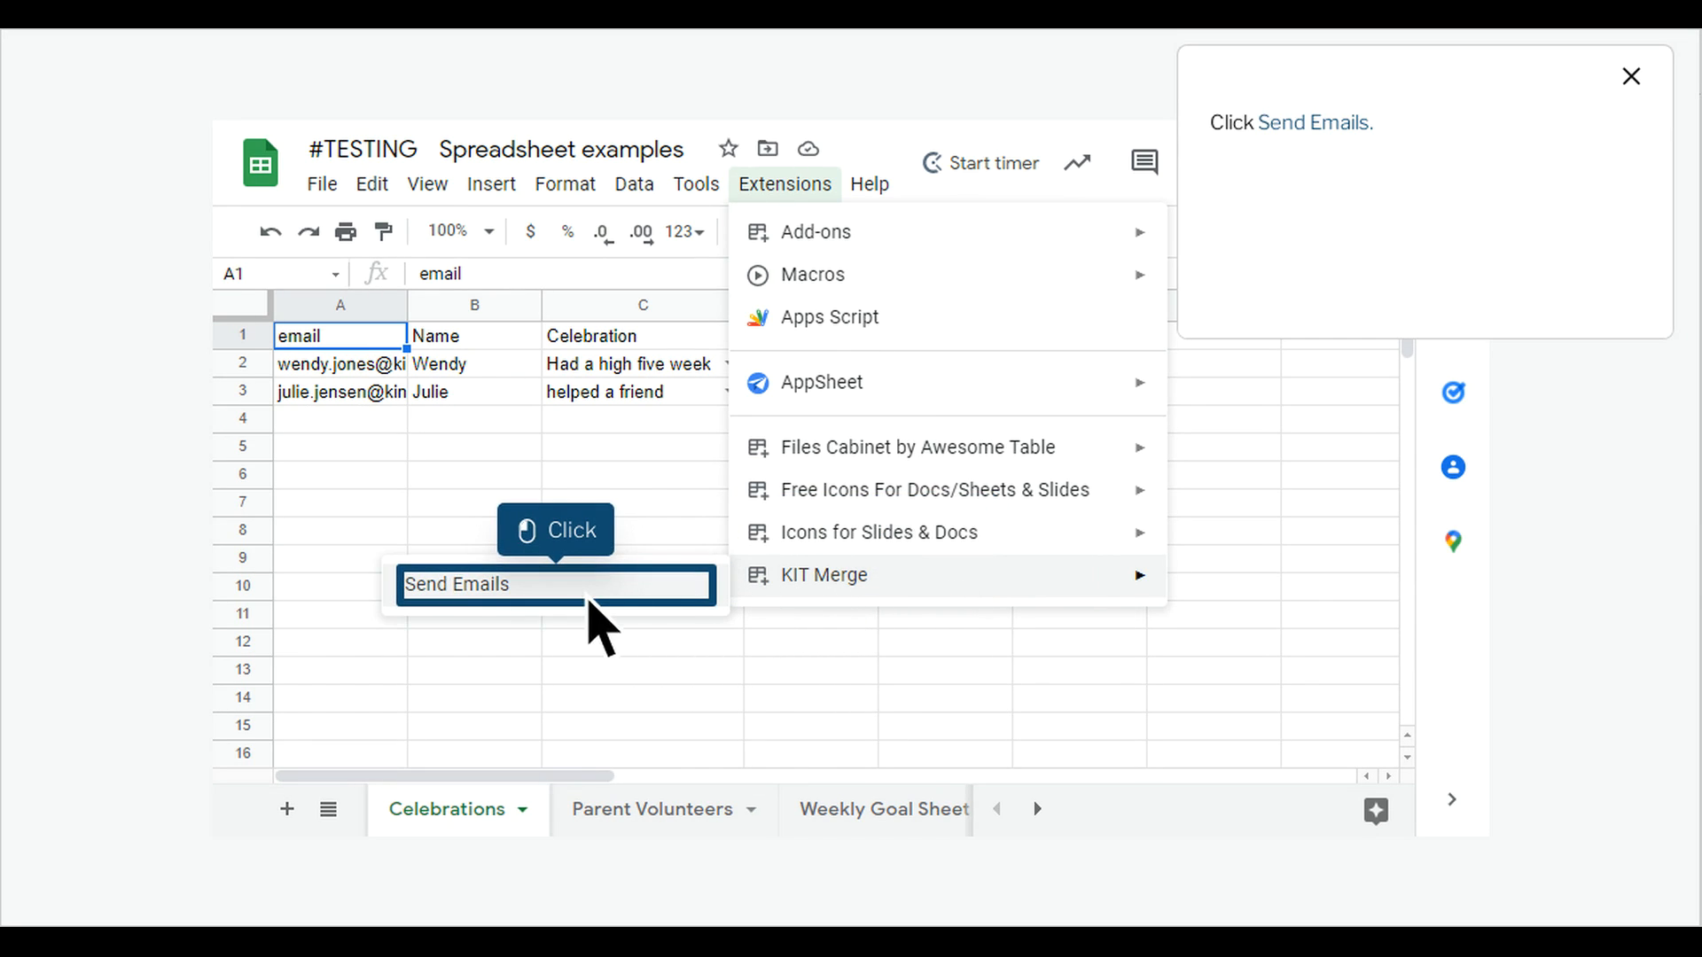
click(588, 596)
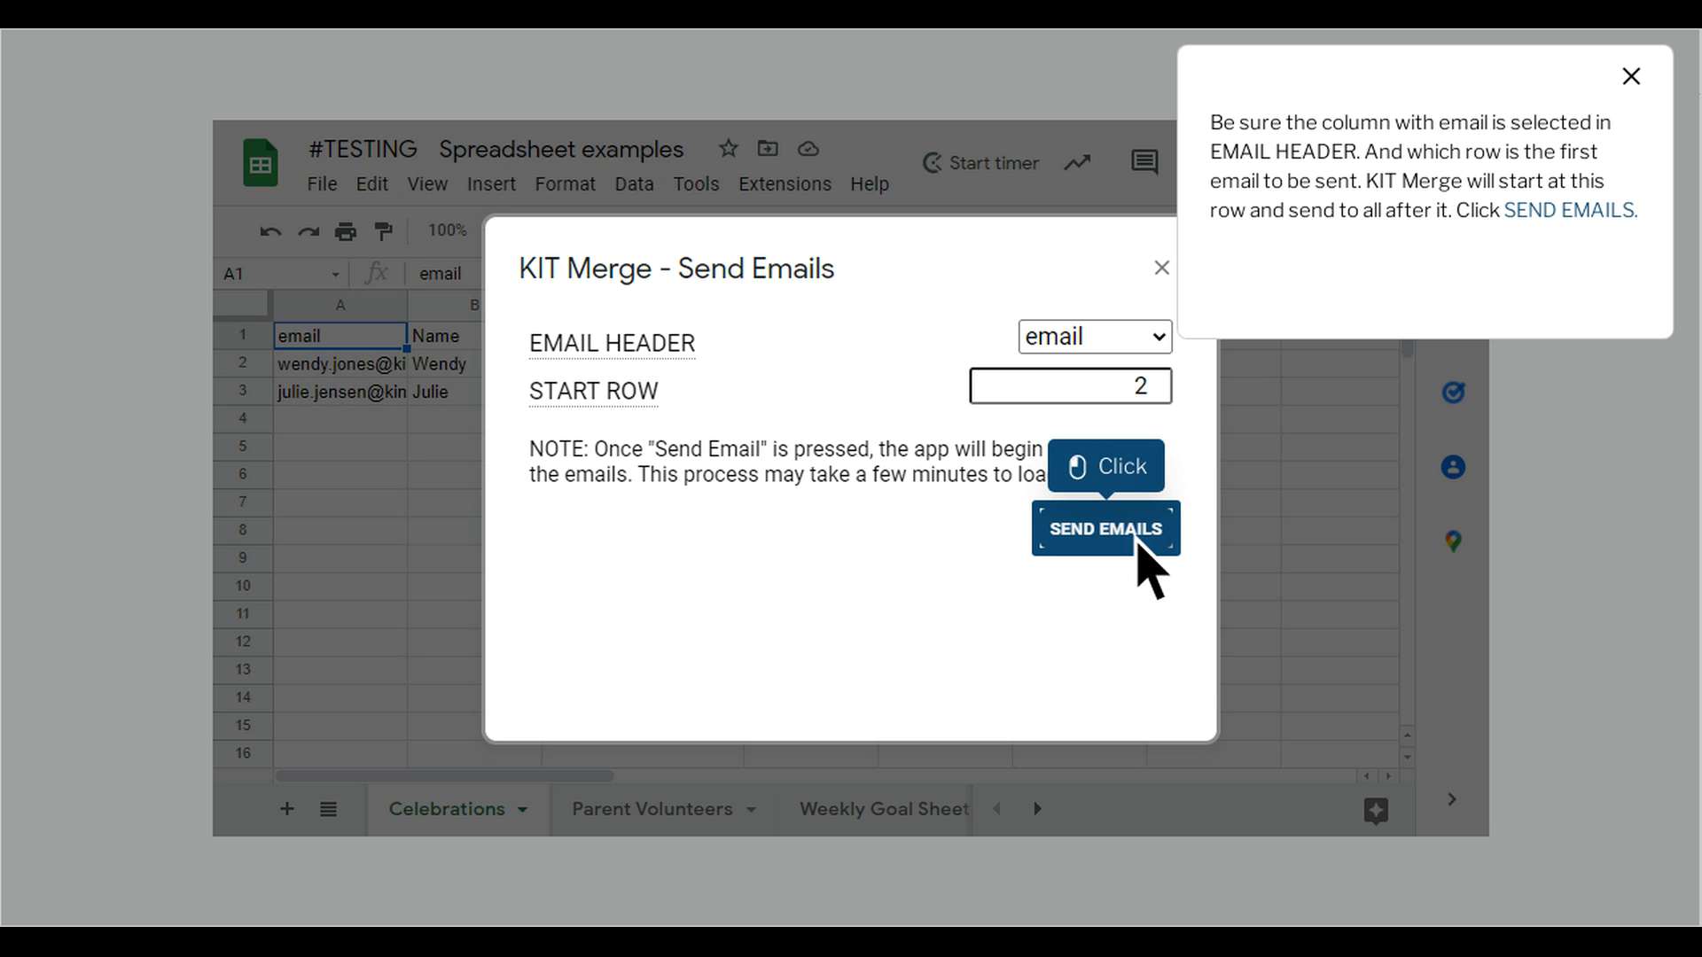
click(1143, 545)
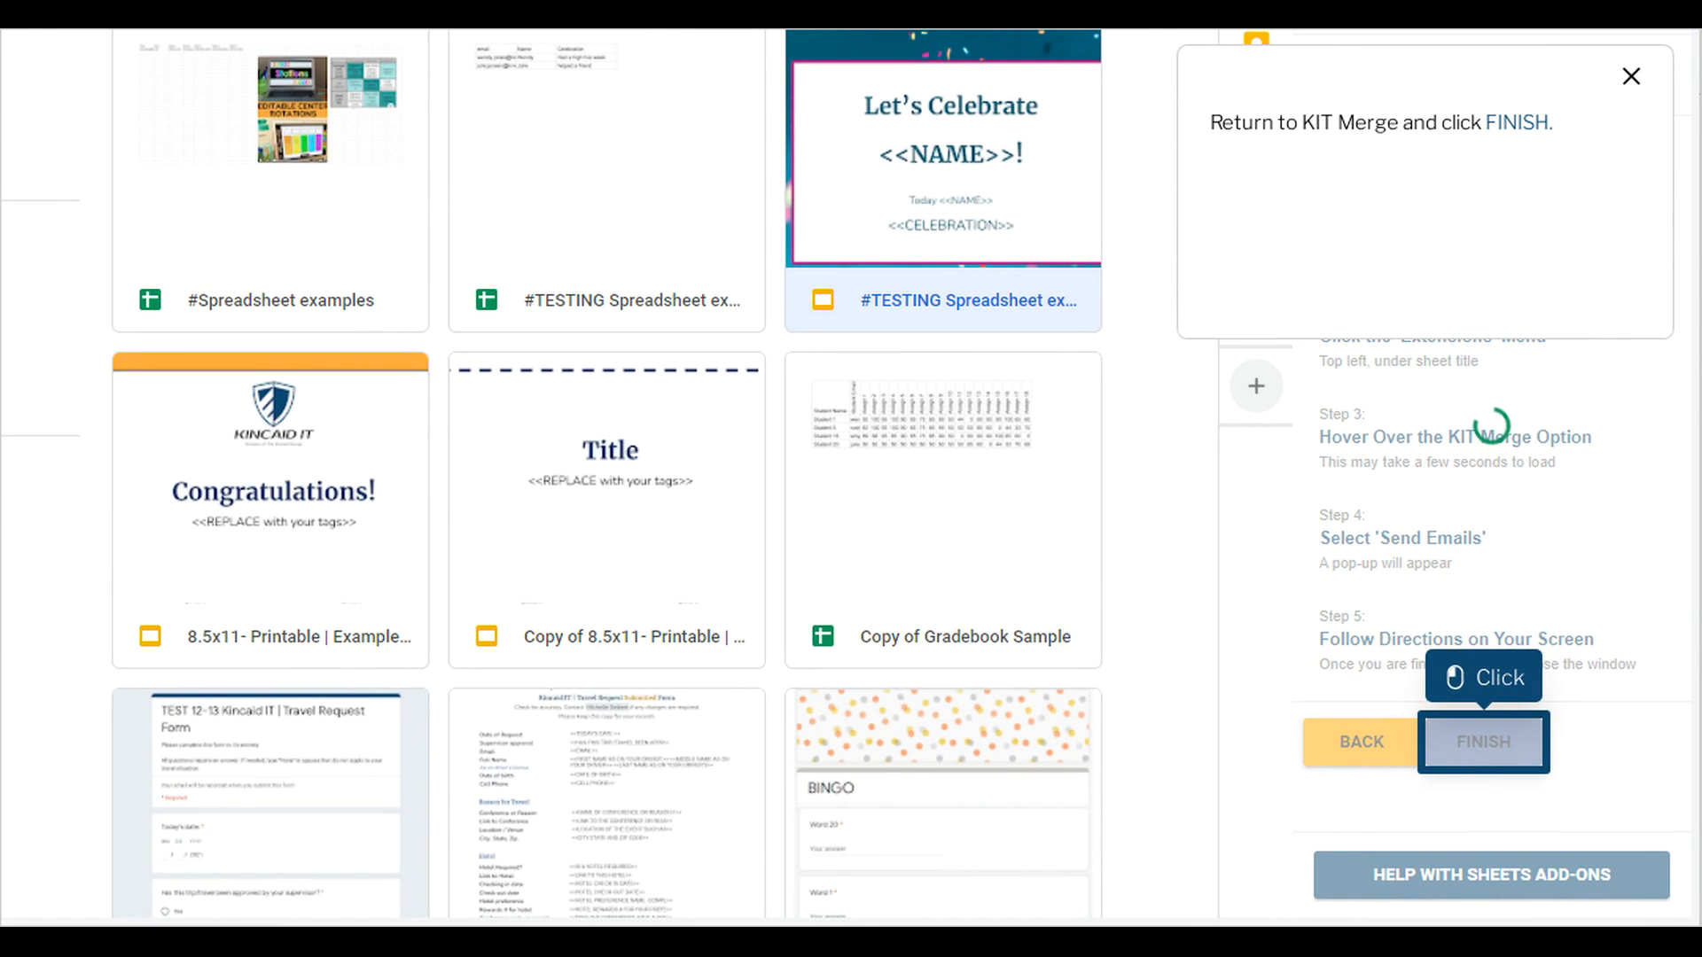
click(1518, 761)
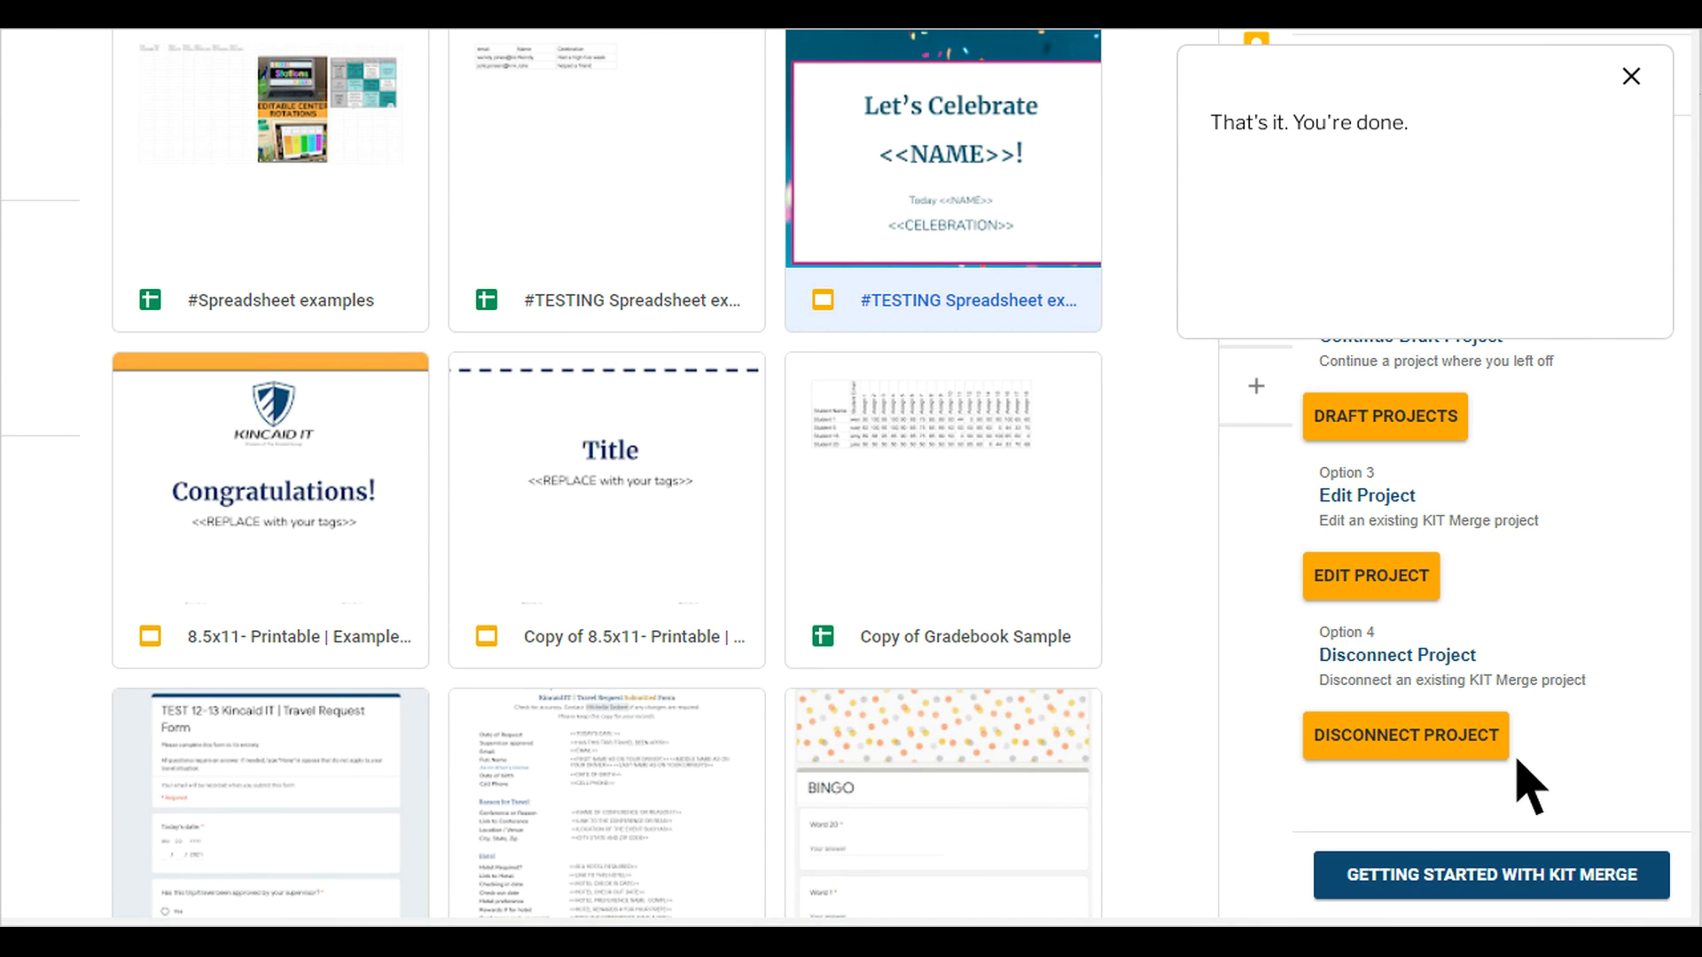